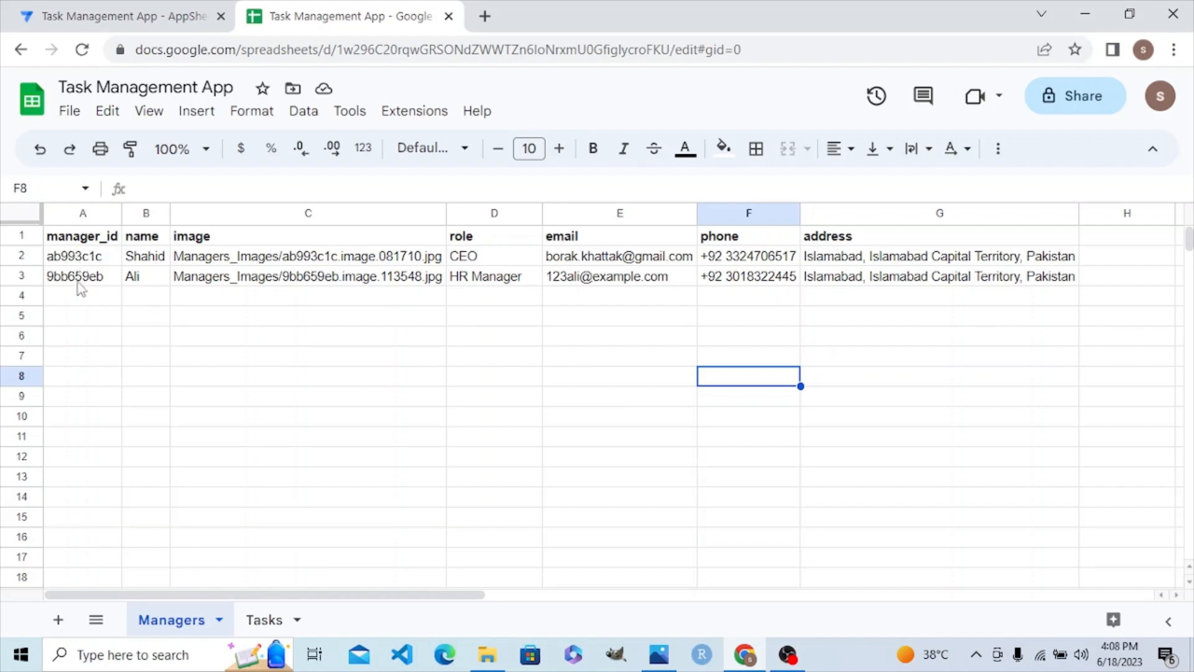
# Step: Compare the Managers sheet's manager_id values with the Tasks sheet's assigned_to column, ending on cell C2
pyautogui.click(263, 621)
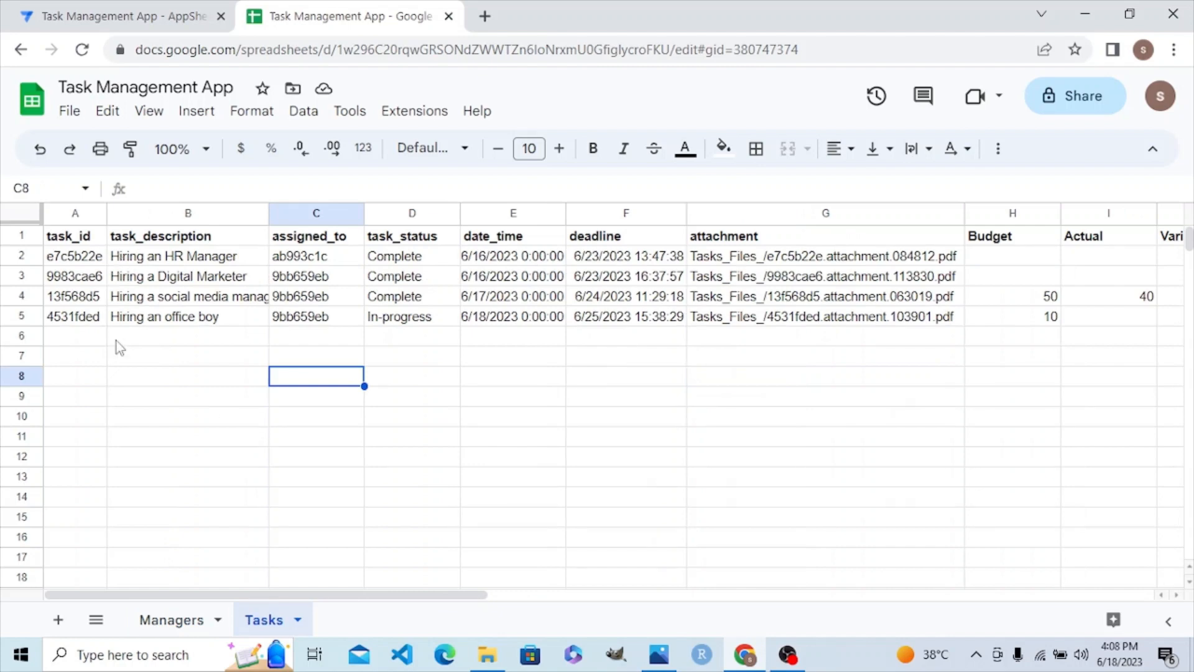
pyautogui.click(163, 631)
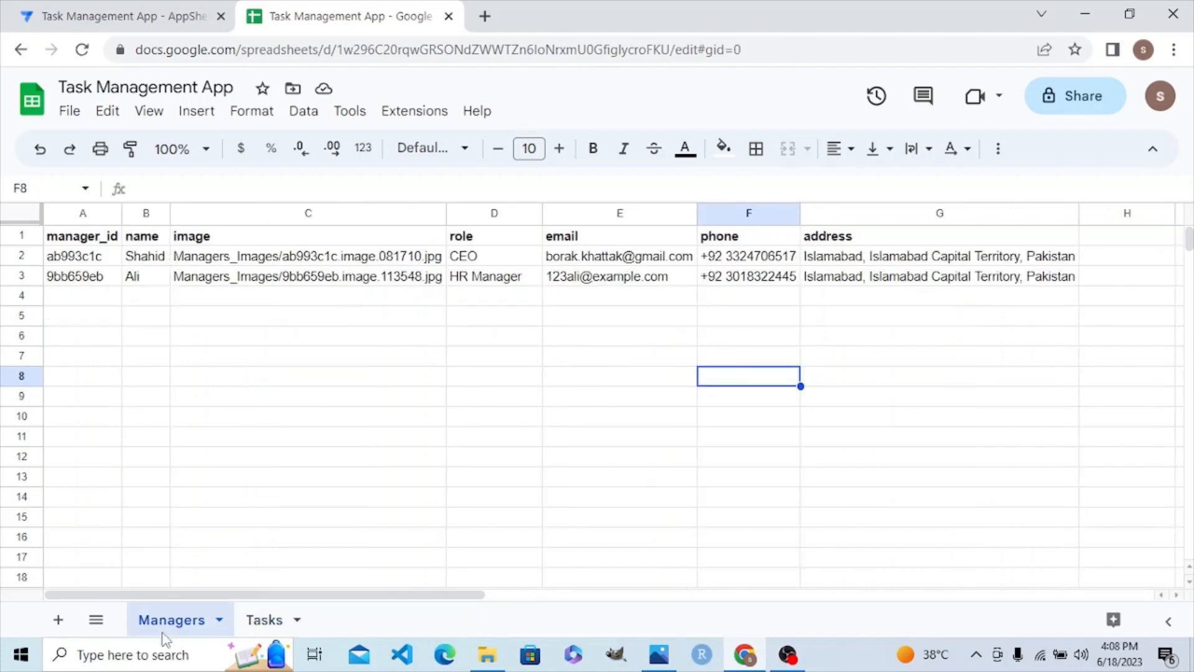
pyautogui.click(275, 622)
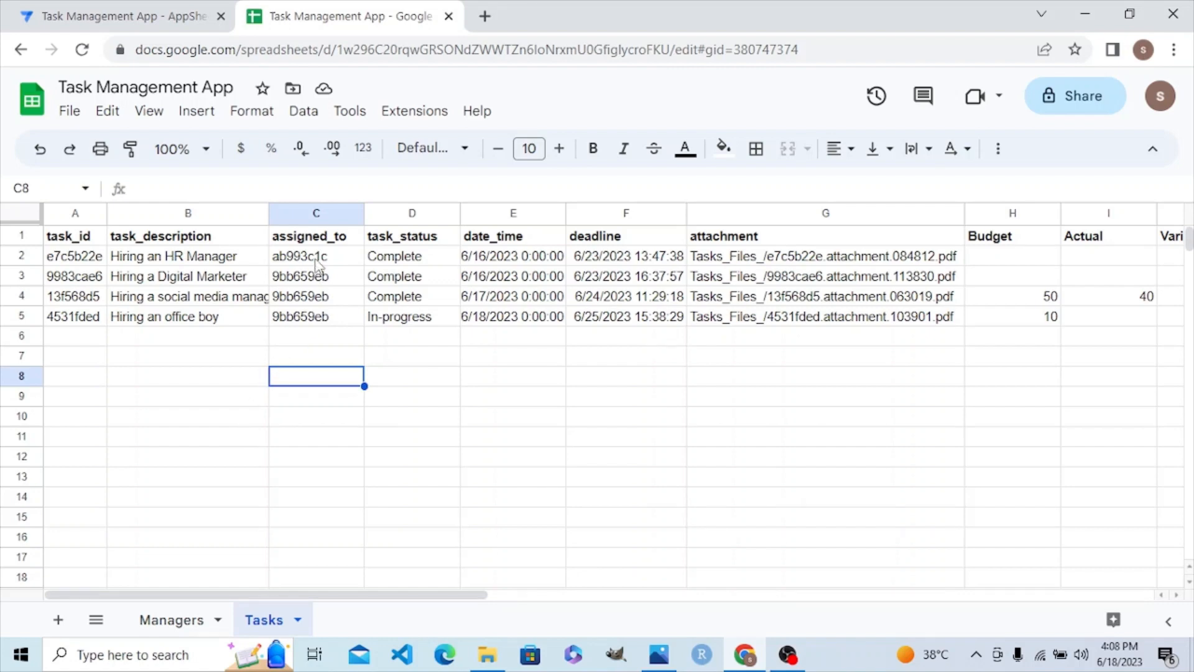
pyautogui.click(156, 628)
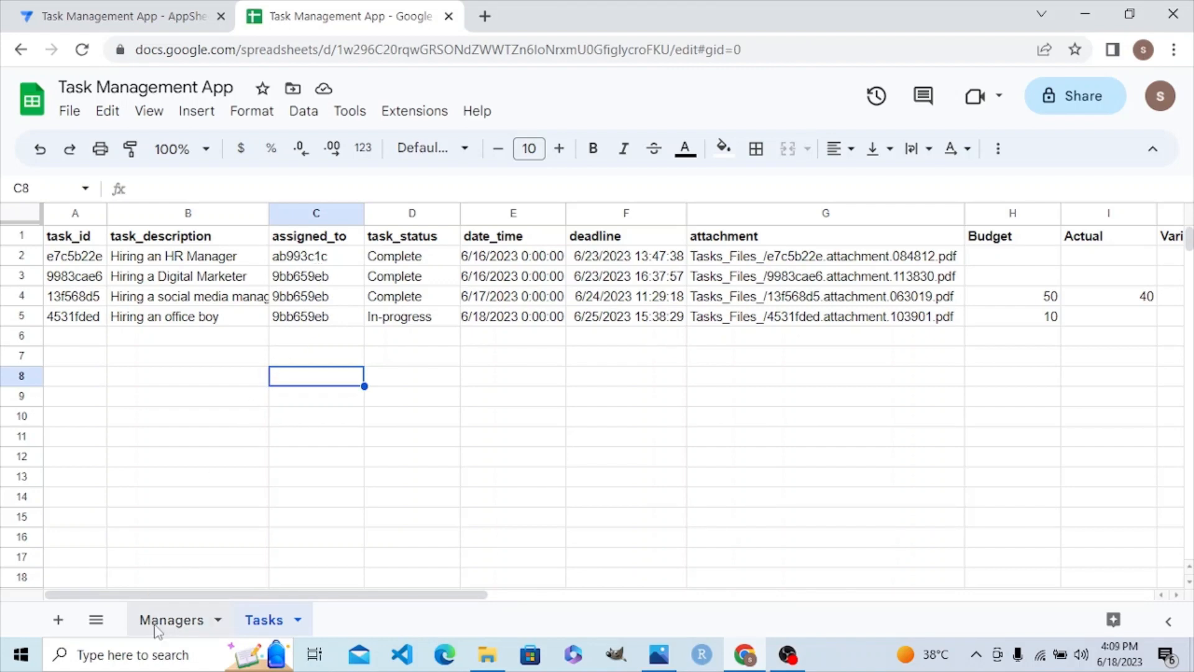
pyautogui.click(262, 625)
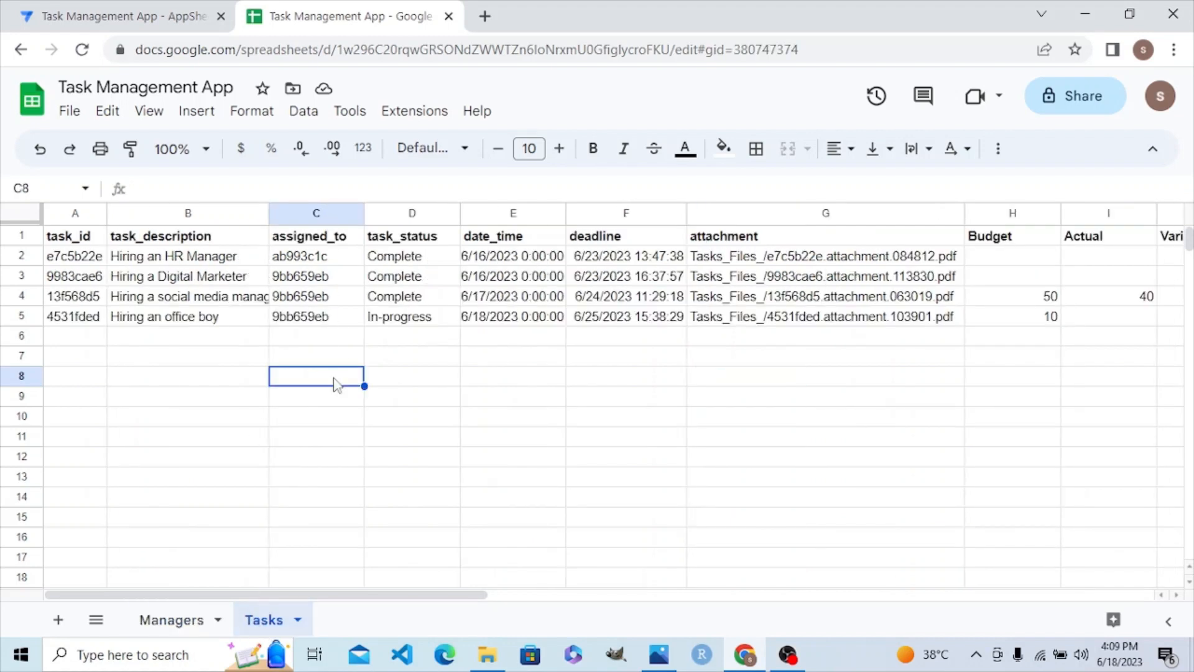
pyautogui.click(333, 261)
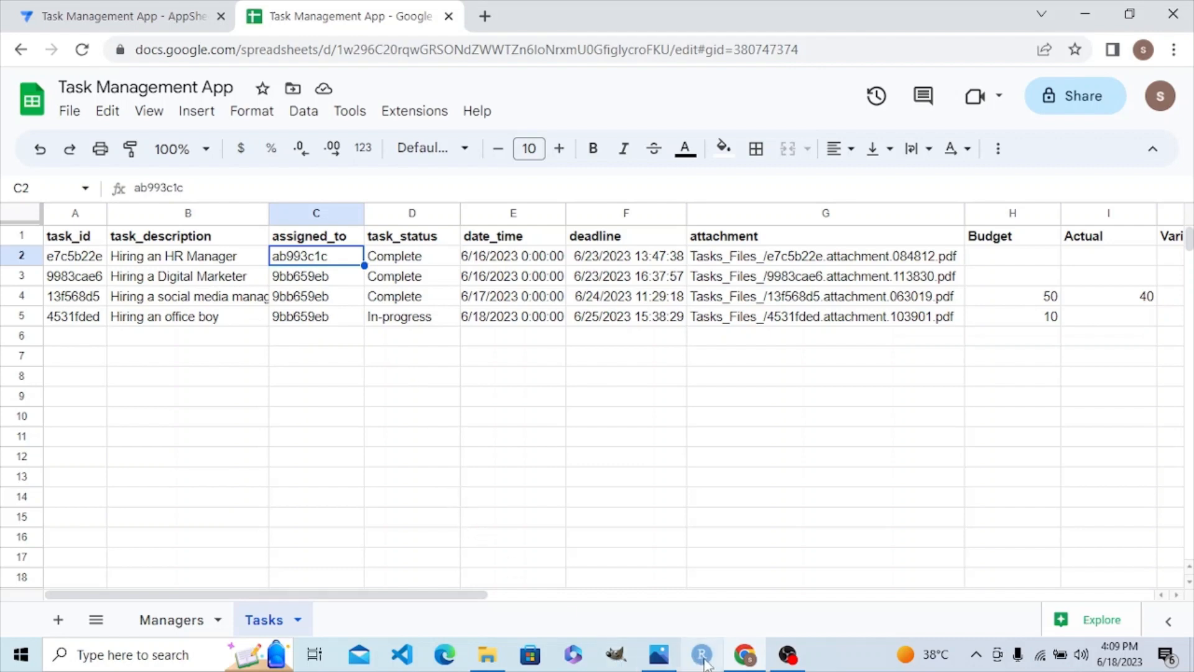
pyautogui.moveTo(744, 666)
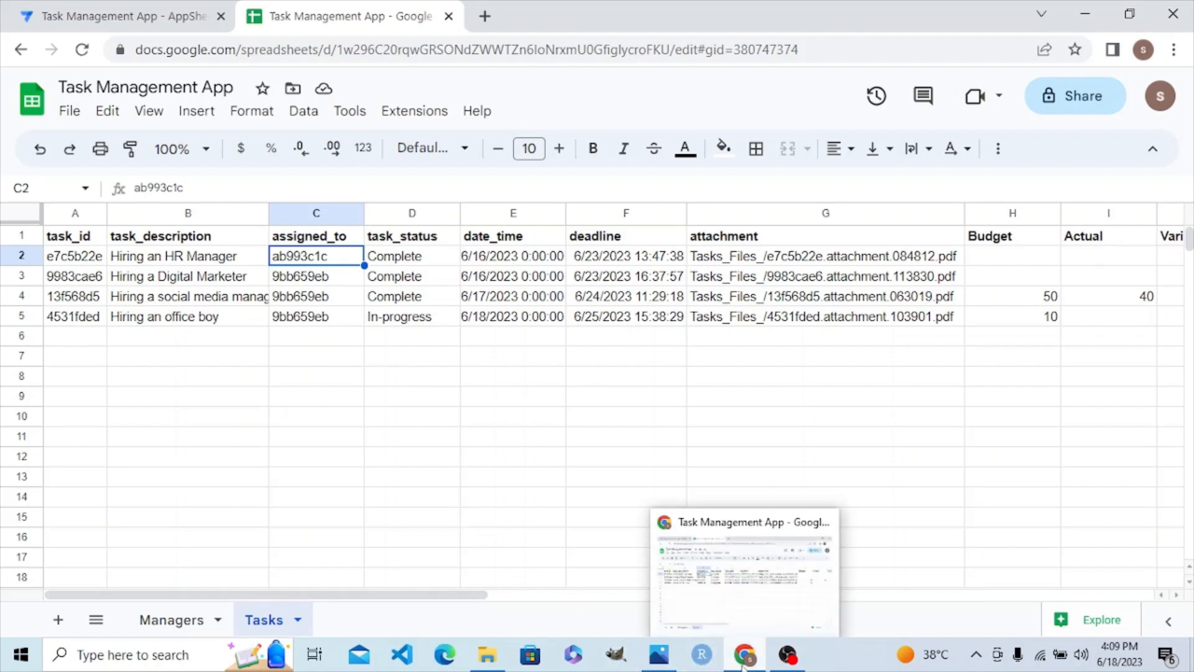
# Step: In AppSheet's Data columns, open the Managers table's manager_id column for editing
pyautogui.click(118, 13)
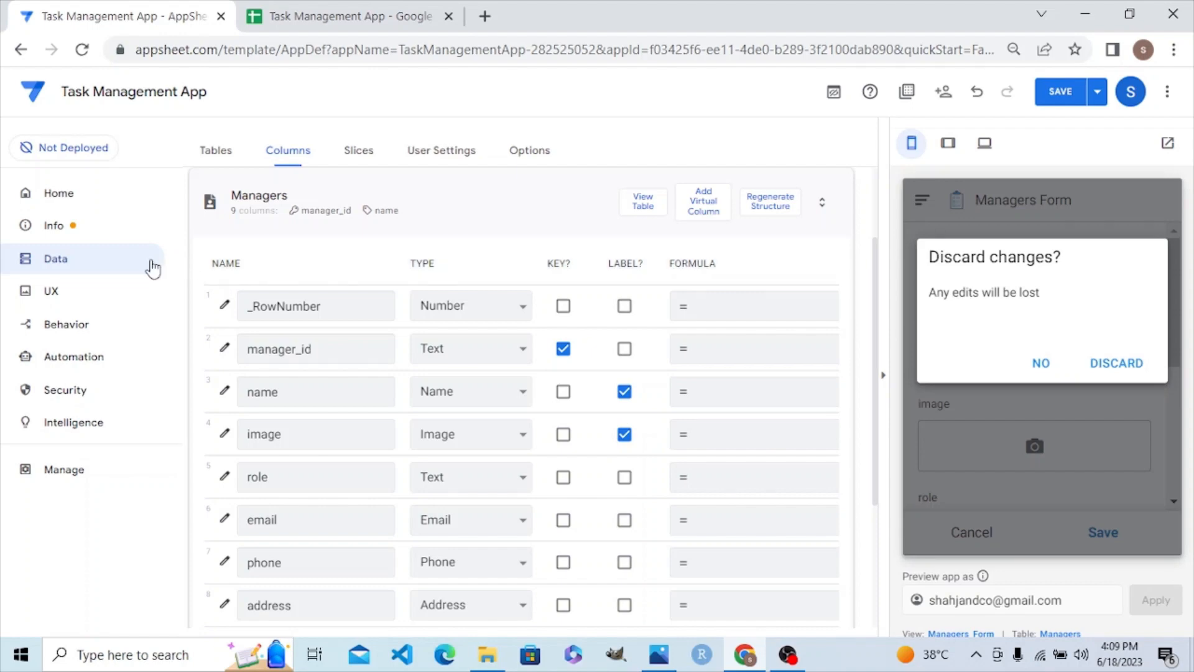
pyautogui.click(514, 201)
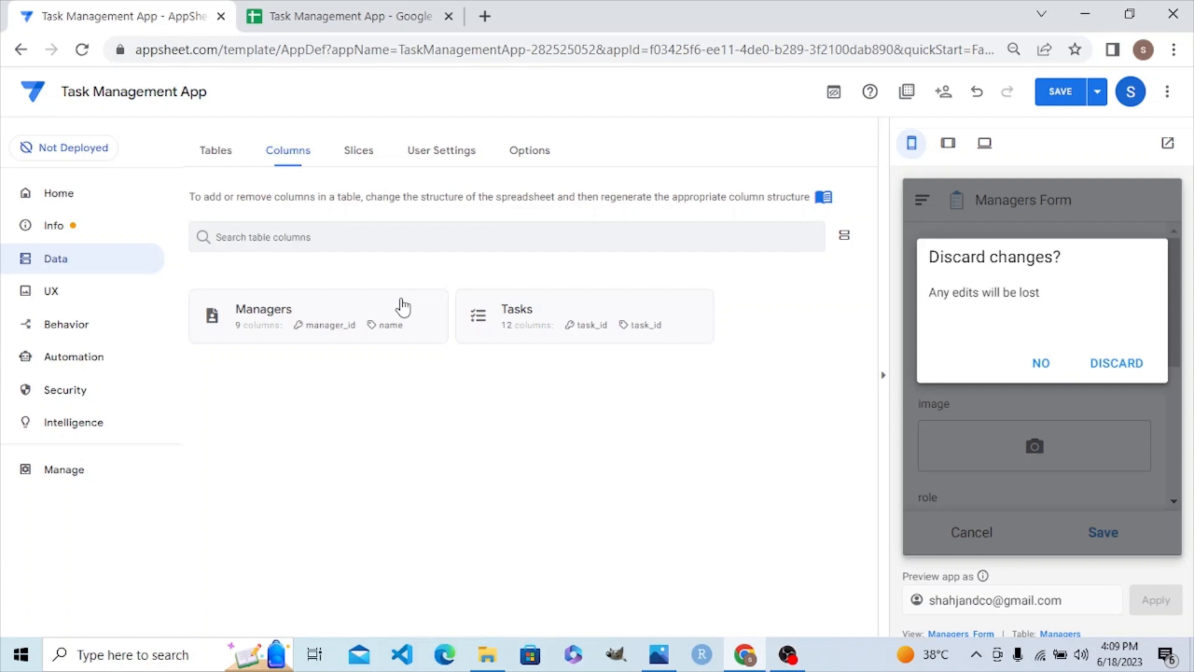
pyautogui.click(403, 306)
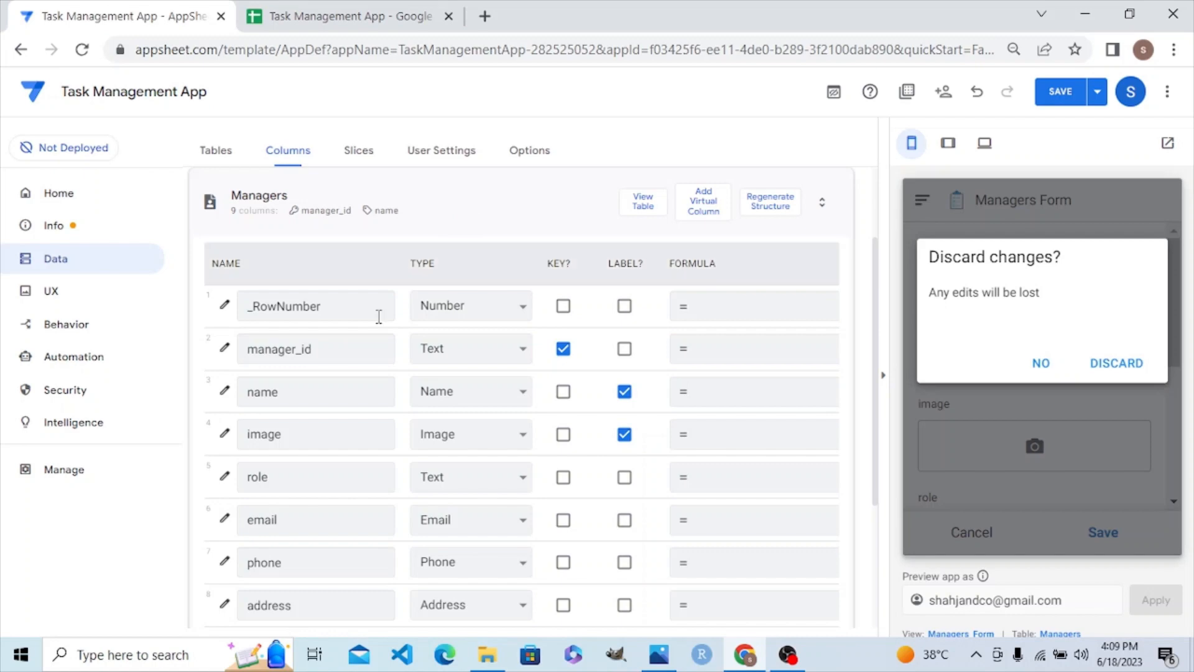
pyautogui.click(221, 351)
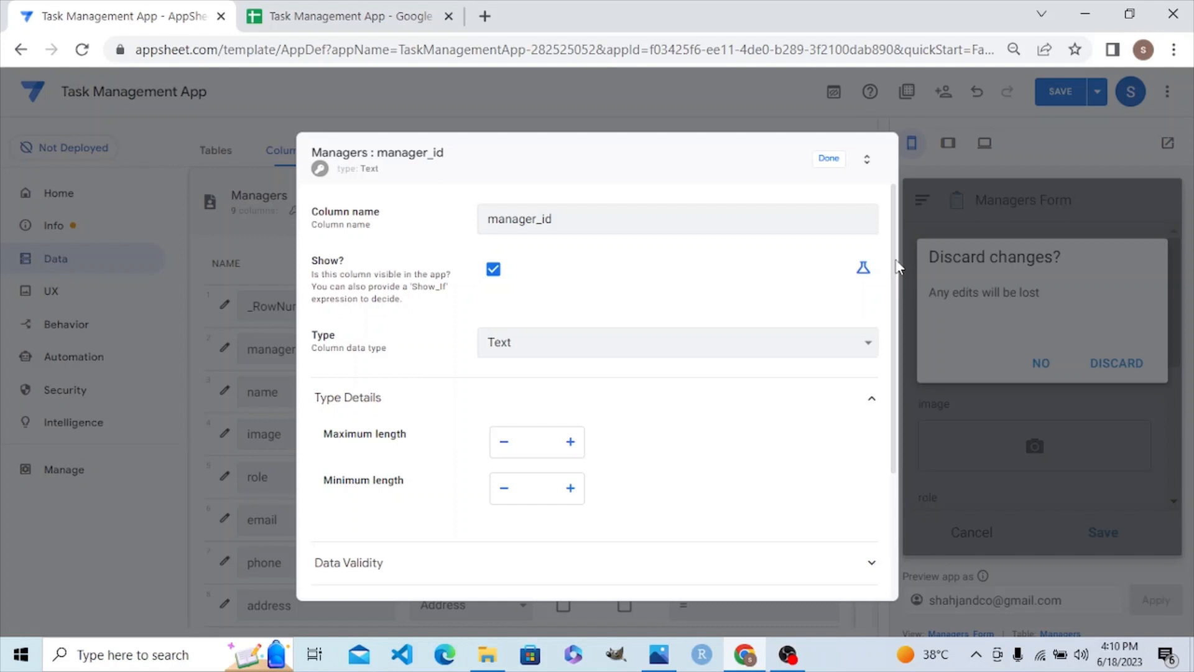
# Step: Expand Auto Compute in the manager_id settings and open the Initial value field's Expression Assistant
pyautogui.scroll(-1, 896, 268)
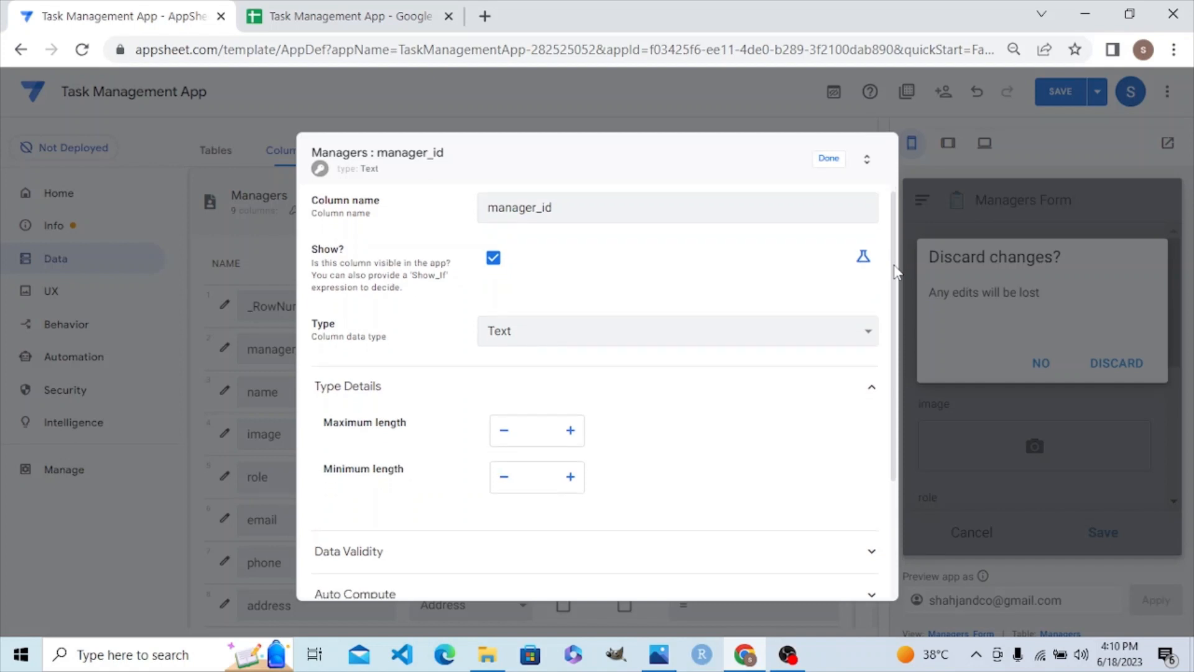
pyautogui.scroll(-1, 896, 272)
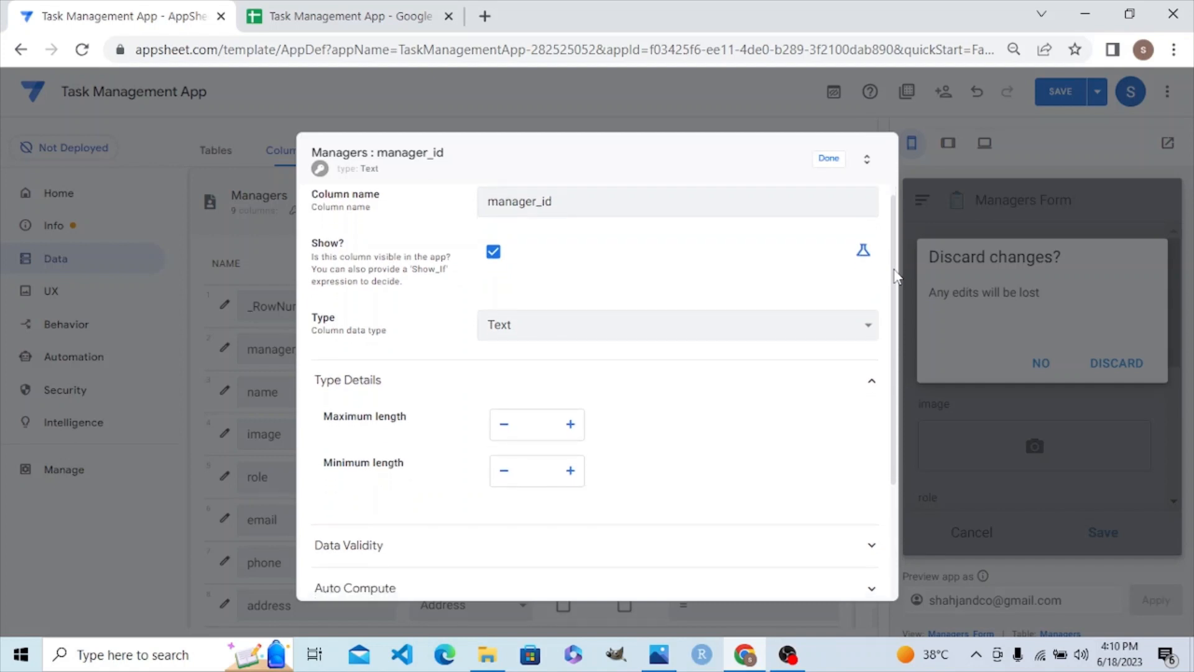
pyautogui.moveTo(896, 277); pyautogui.dragTo(899, 367)
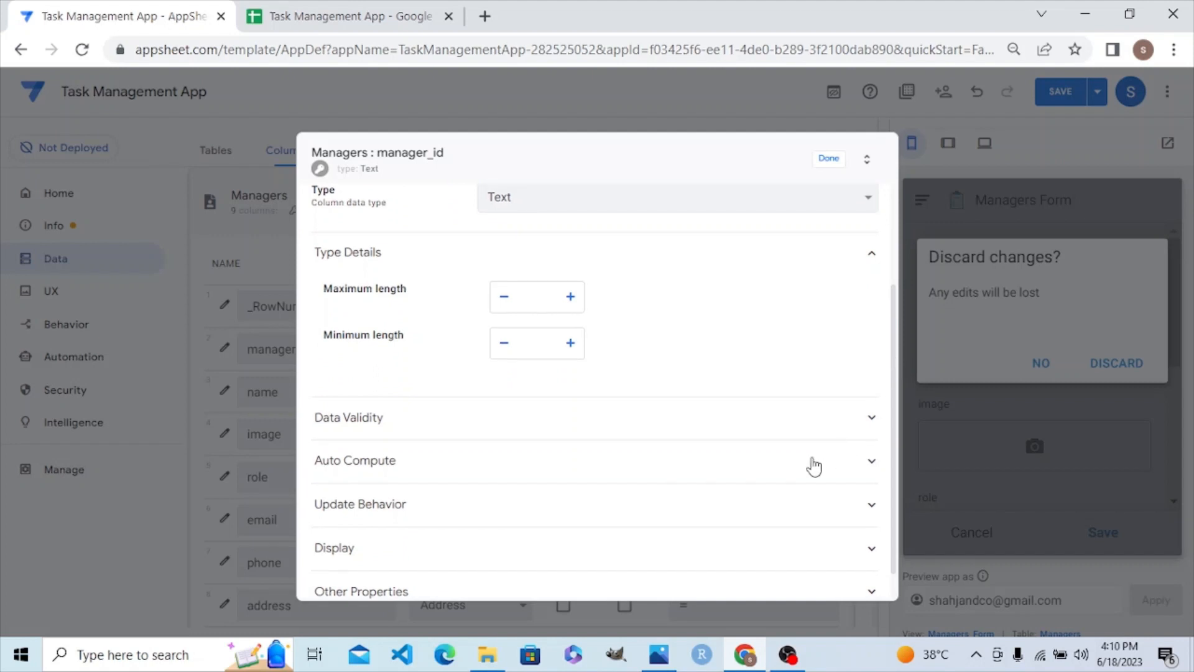
pyautogui.click(814, 467)
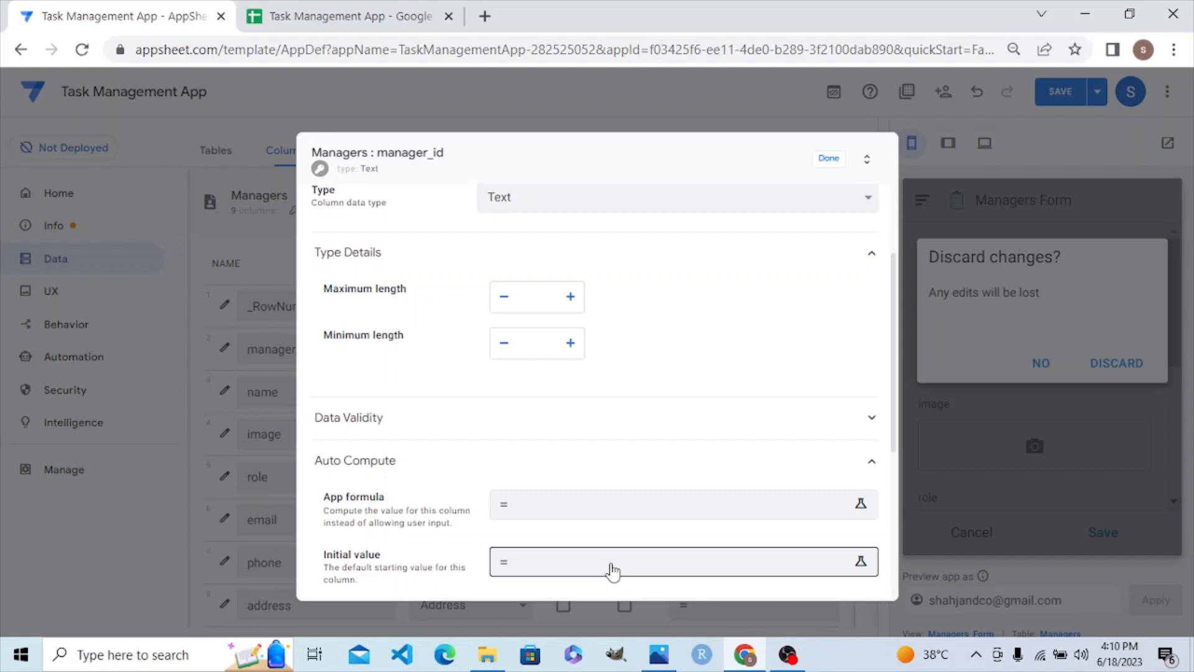
pyautogui.click(612, 570)
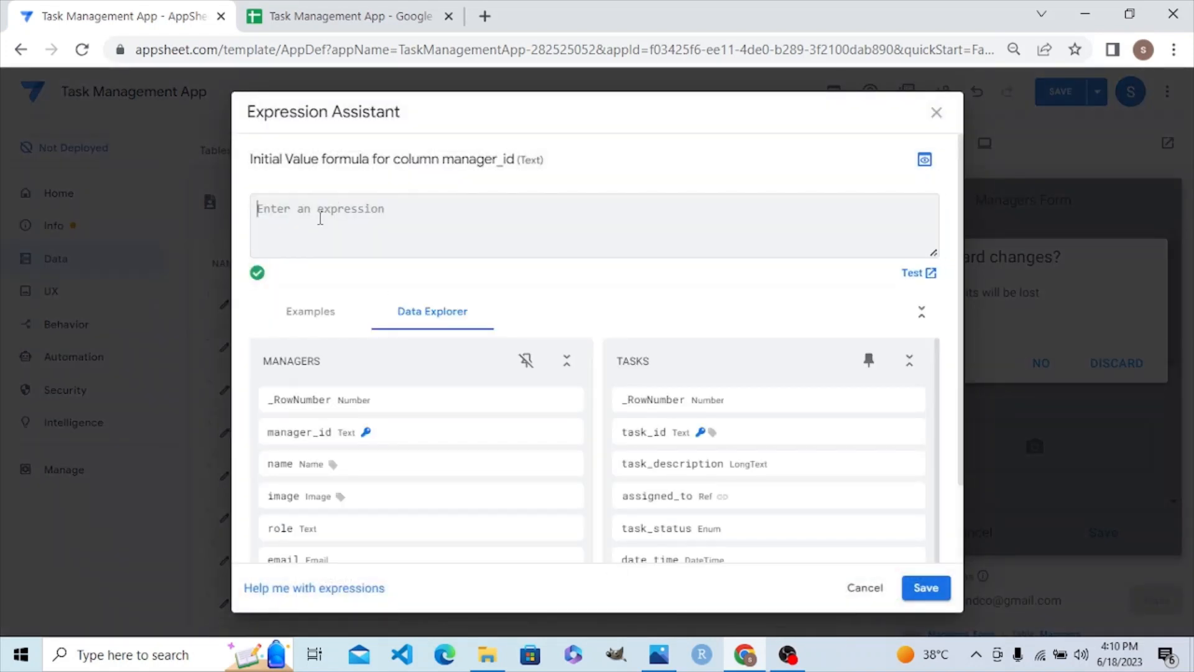
# Step: Begin the expression as CONCATENATE([name], picking the name column from autocomplete
pyautogui.write('con')
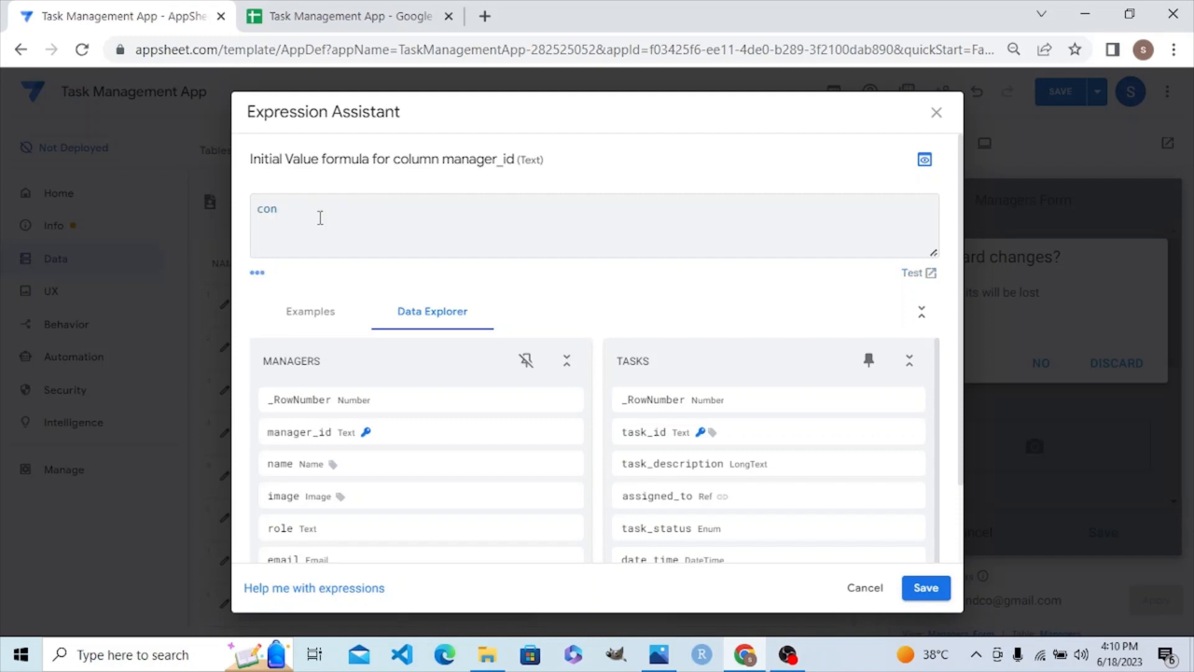
pyautogui.press('BackSpace')
pyautogui.press('BackSpace')
pyautogui.press('BackSpace')
pyautogui.write('CONCATENATE(')
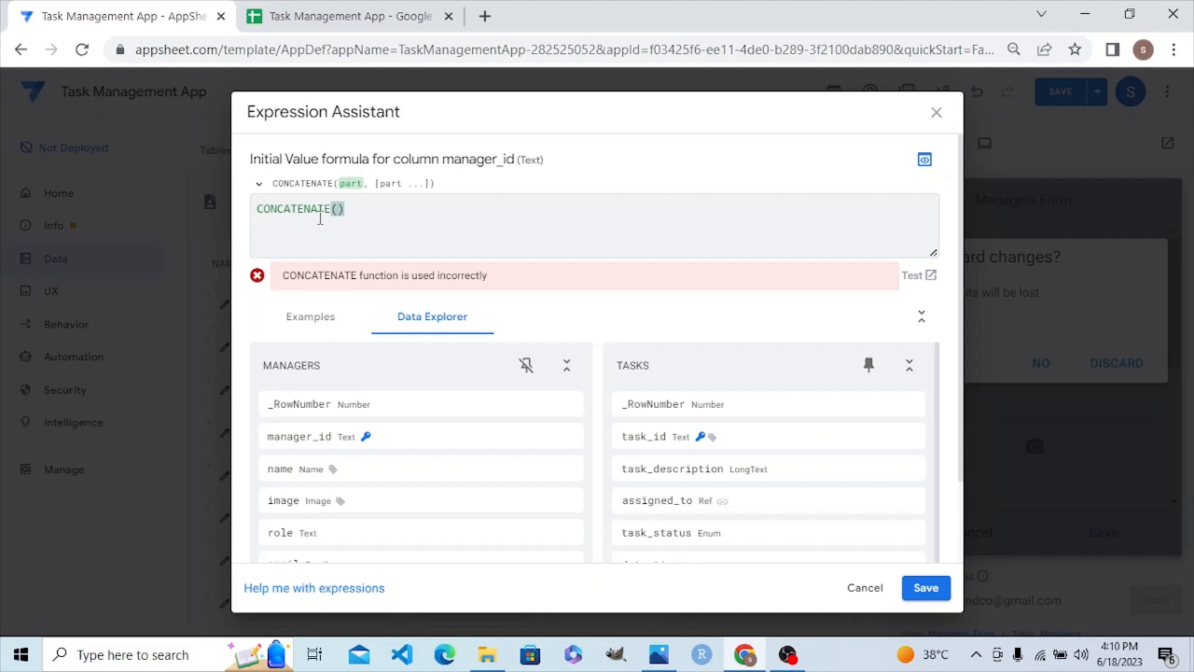
pyautogui.write('MAN')
pyautogui.press('BackSpace')
pyautogui.press('BackSpace')
pyautogui.press('BackSpace')
pyautogui.write('[')
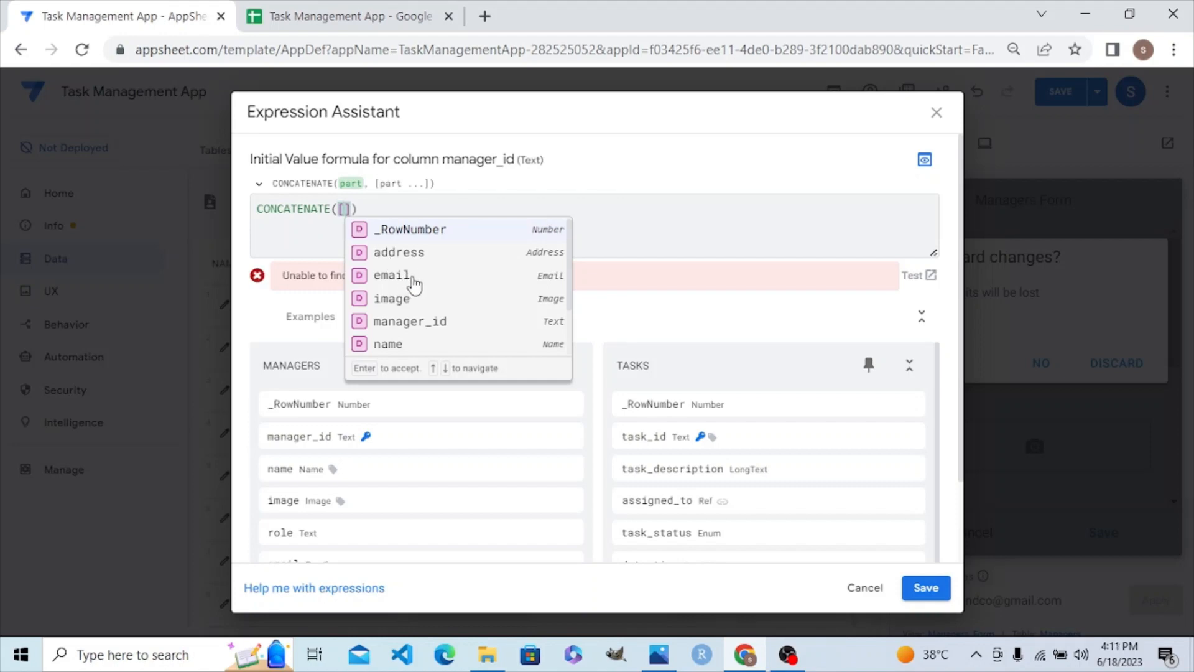
pyautogui.click(408, 343)
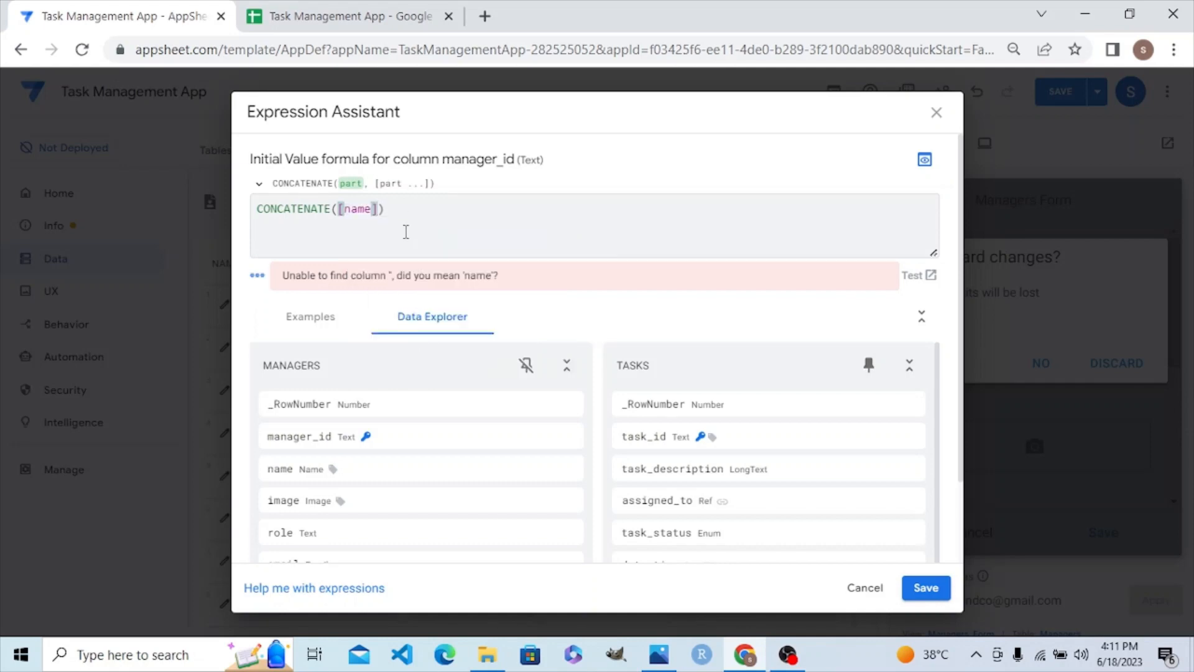
pyautogui.write(',')
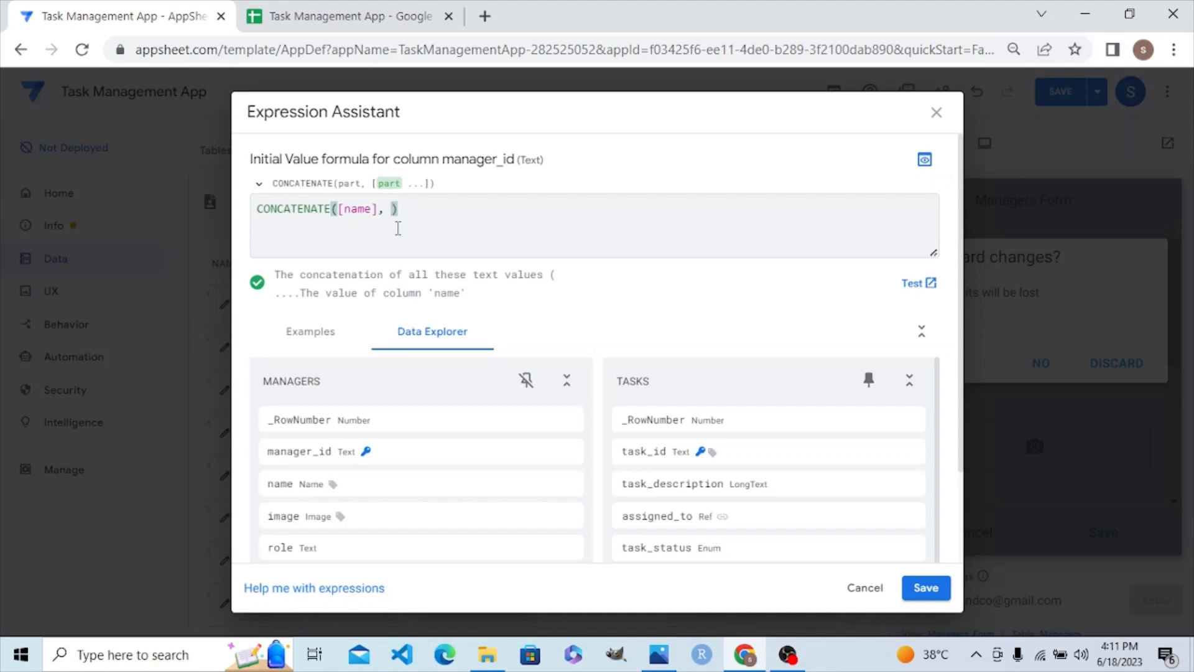
# Step: Complete it with RIGHT([phone],4) and save it as the initial value
pyautogui.write('RI')
pyautogui.write('GHT')
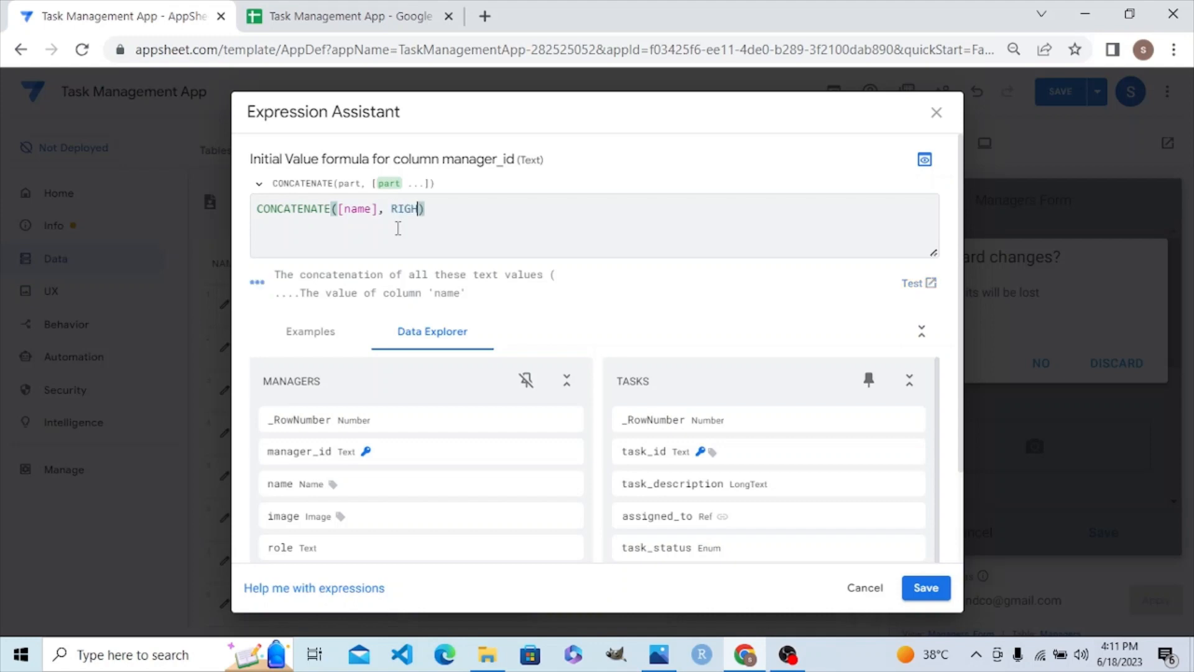
pyautogui.write('(')
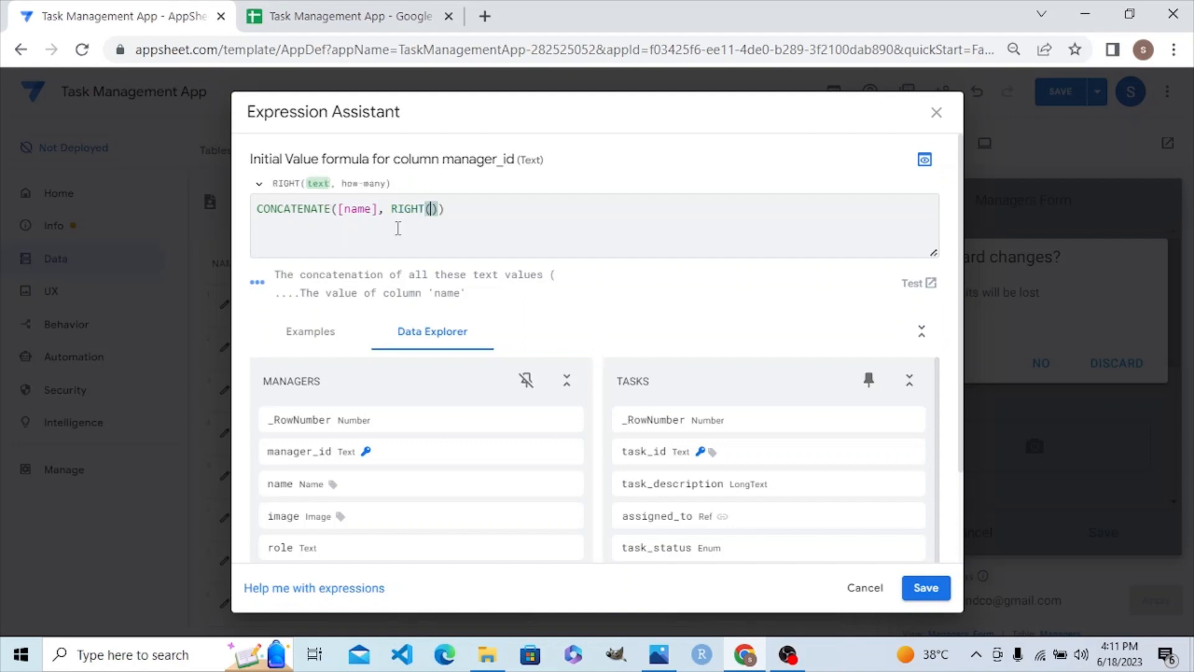
pyautogui.write('[')
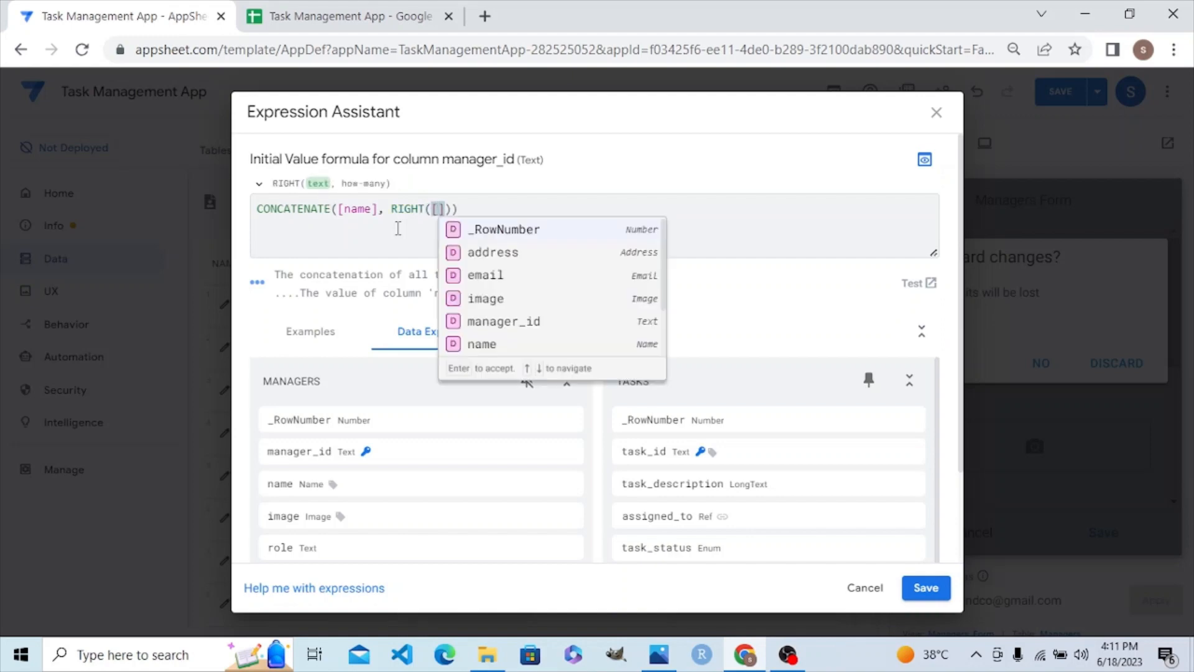
pyautogui.write('PH')
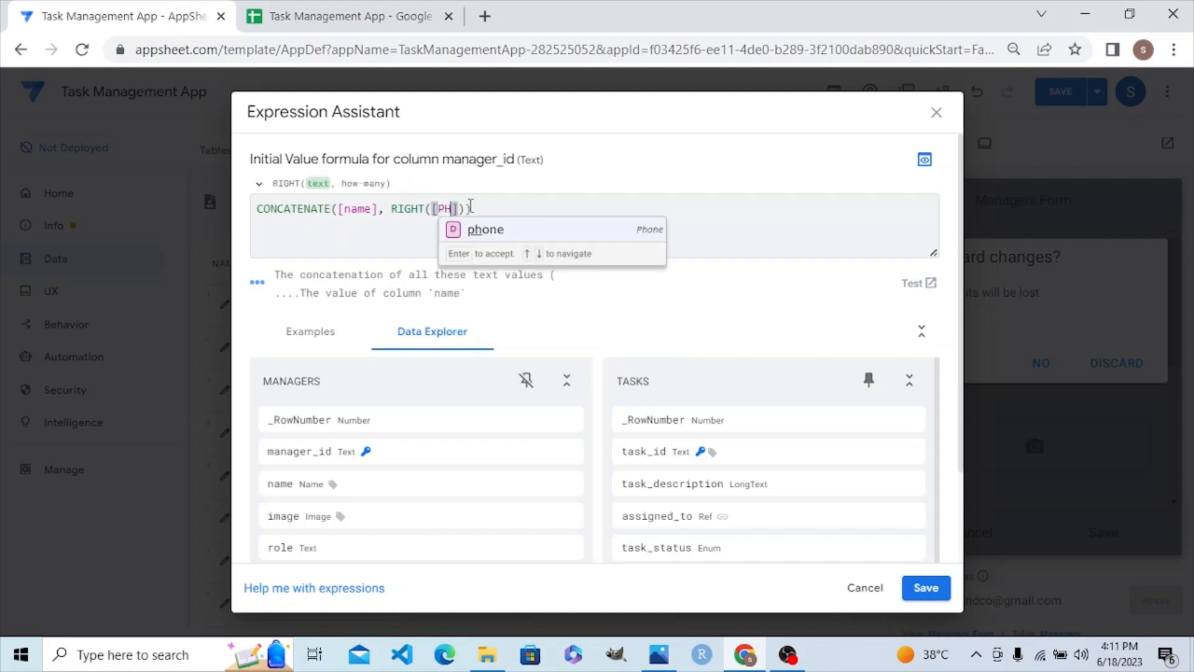
pyautogui.click(482, 229)
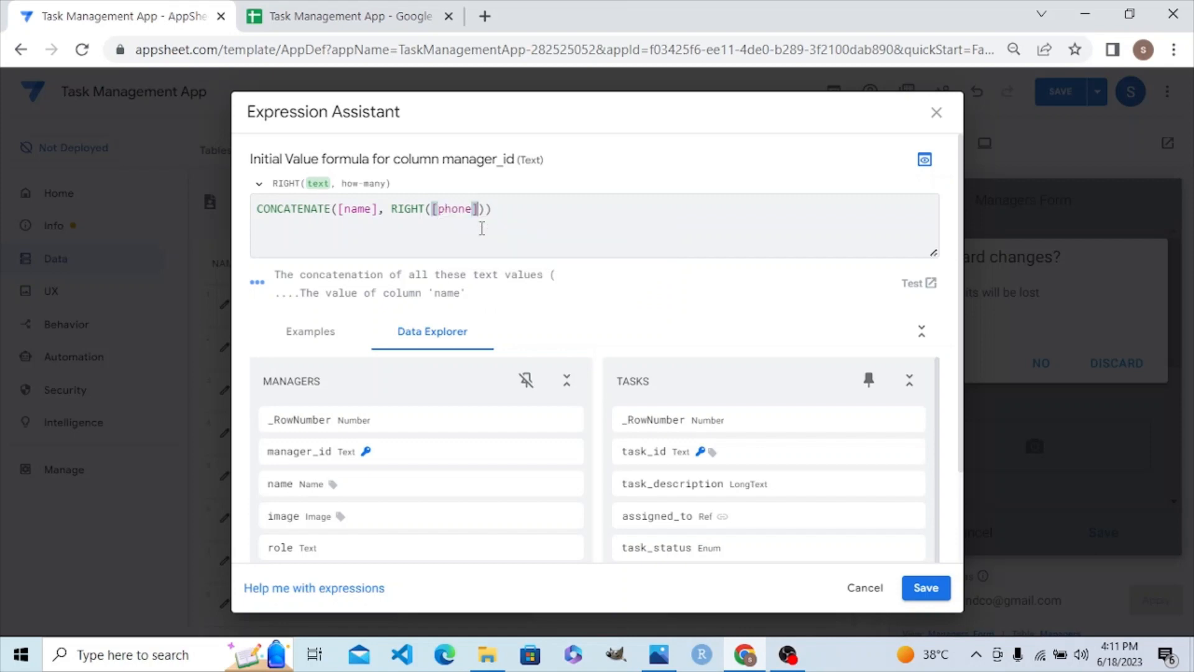
pyautogui.write(',')
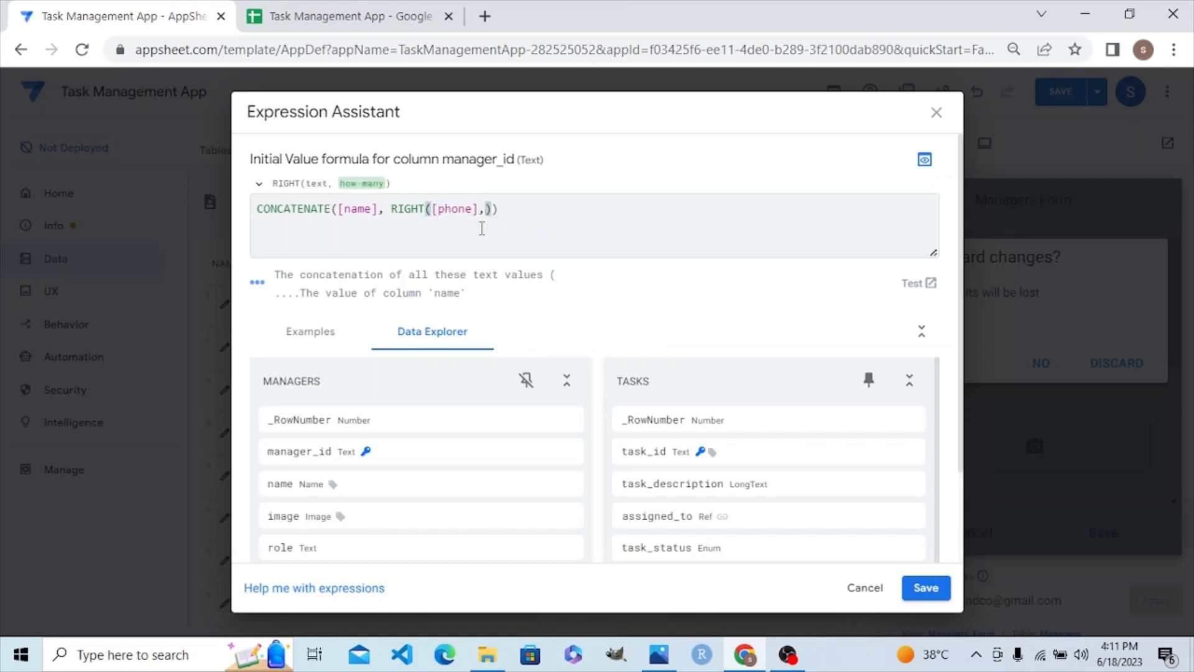
pyautogui.write('4')
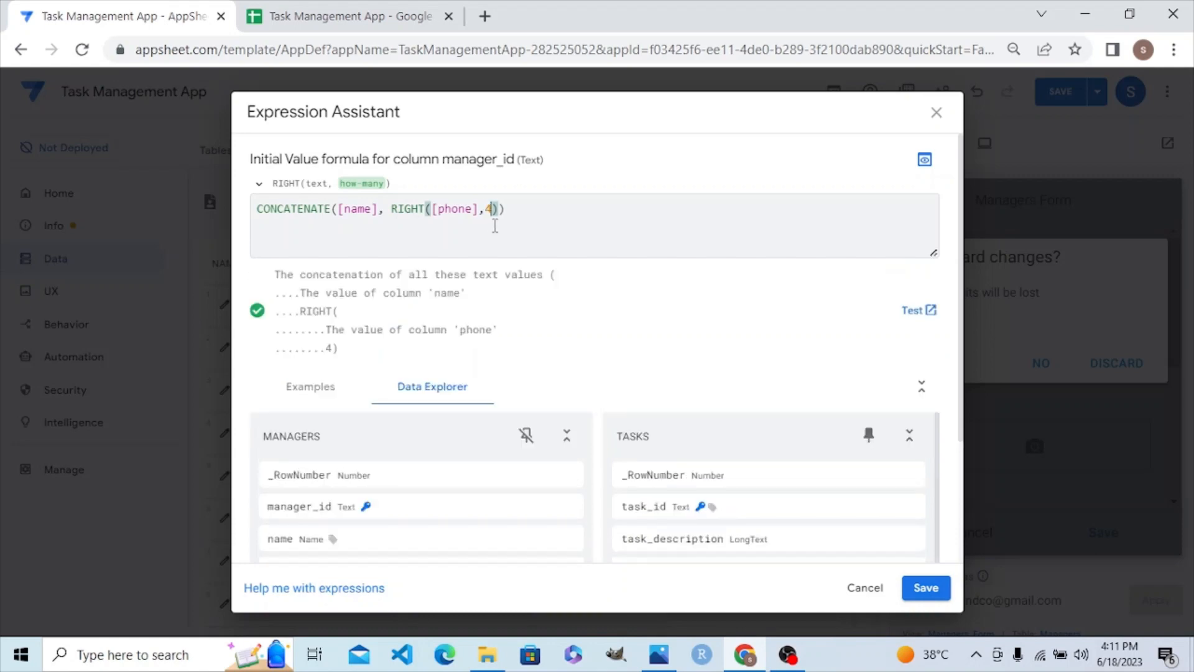
pyautogui.click(518, 212)
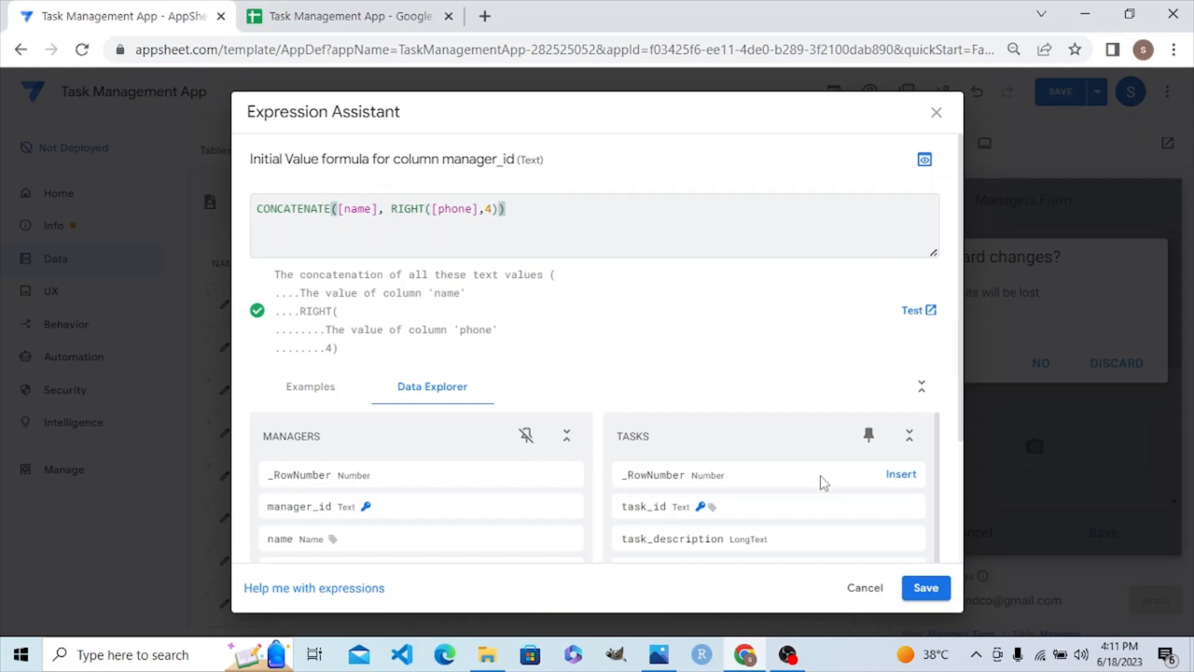
pyautogui.click(926, 589)
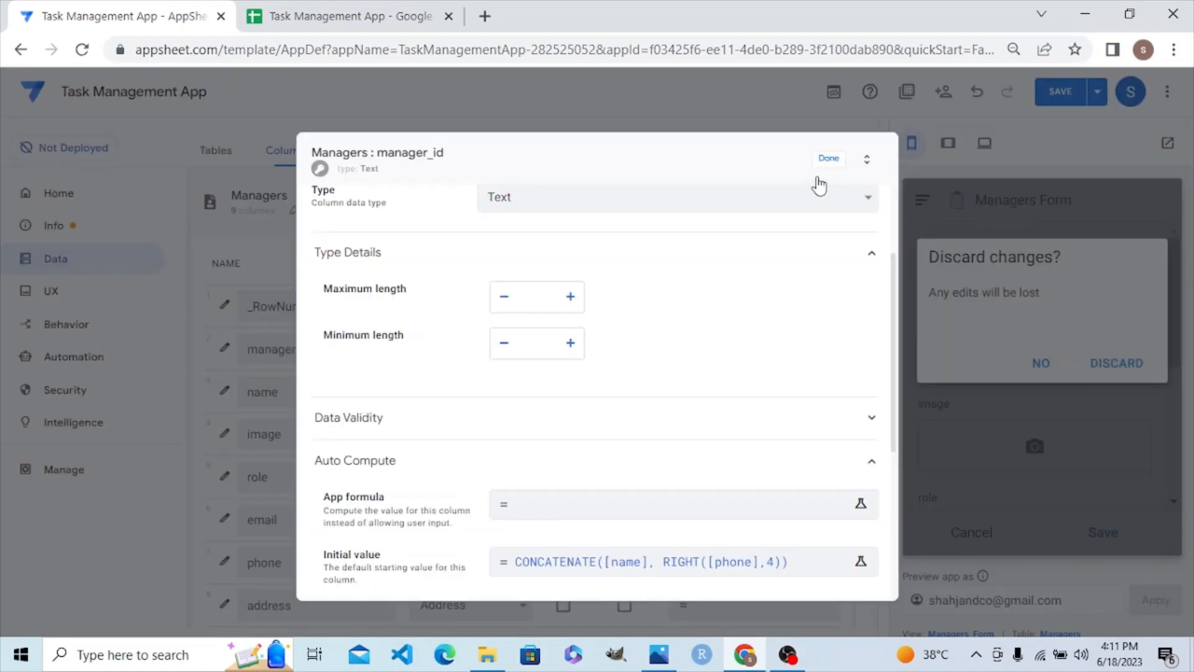
# Step: Finish the column edit, save the app, and open a blank Managers form in the preview
pyautogui.click(832, 162)
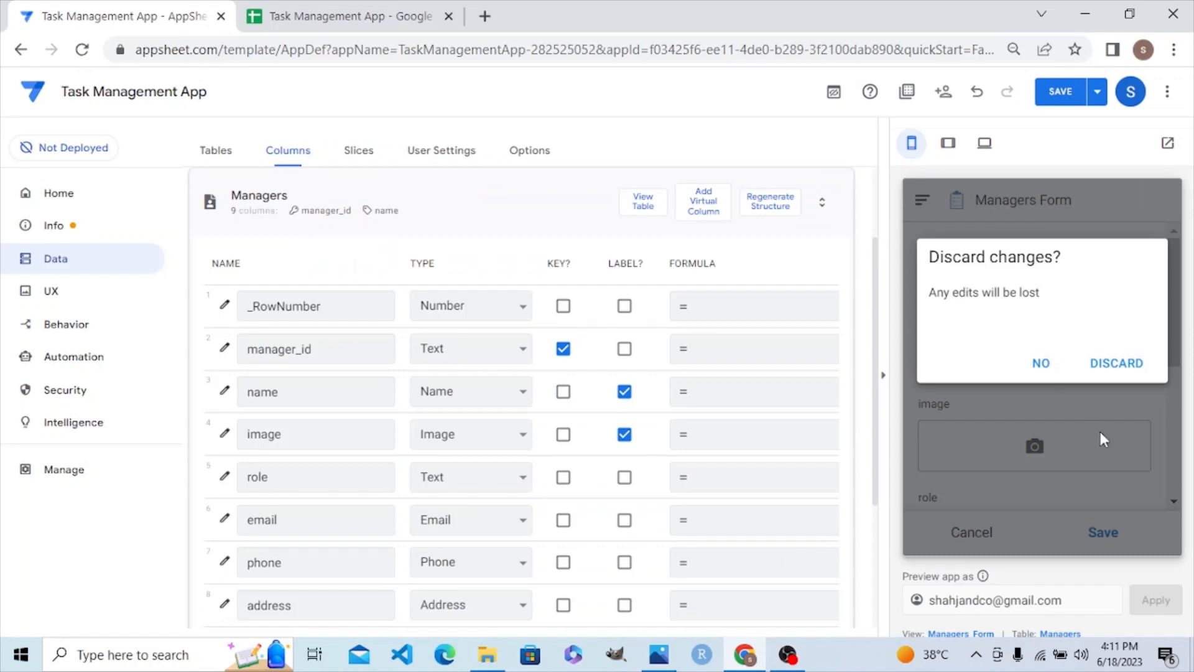
pyautogui.click(1111, 367)
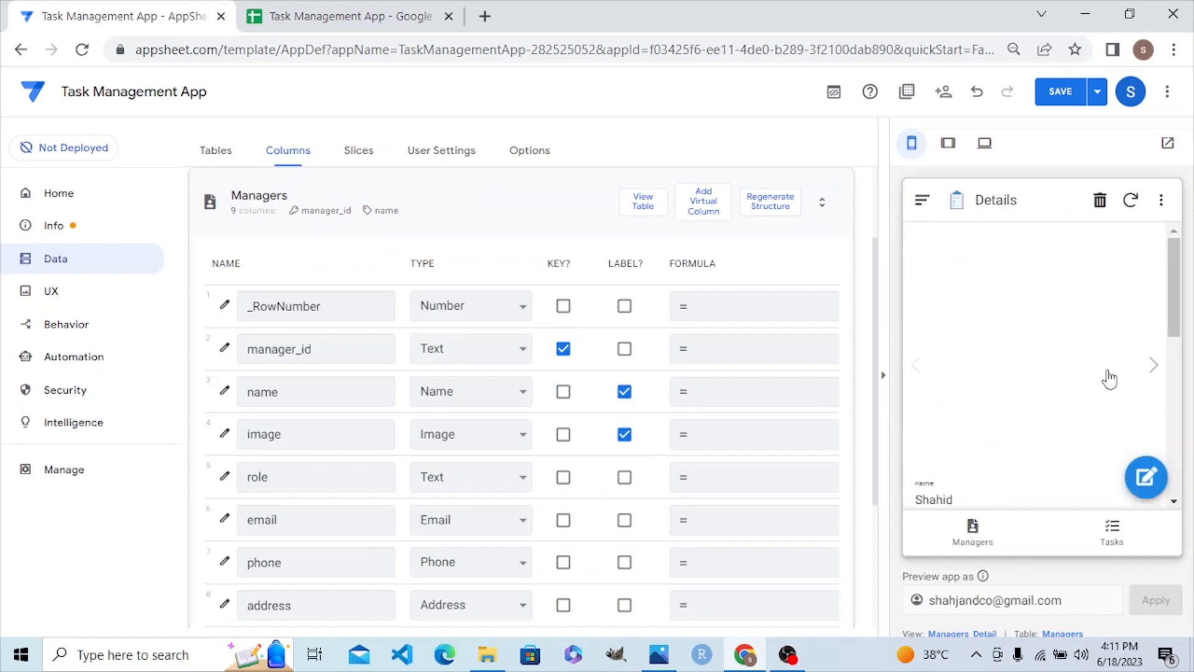
pyautogui.click(978, 538)
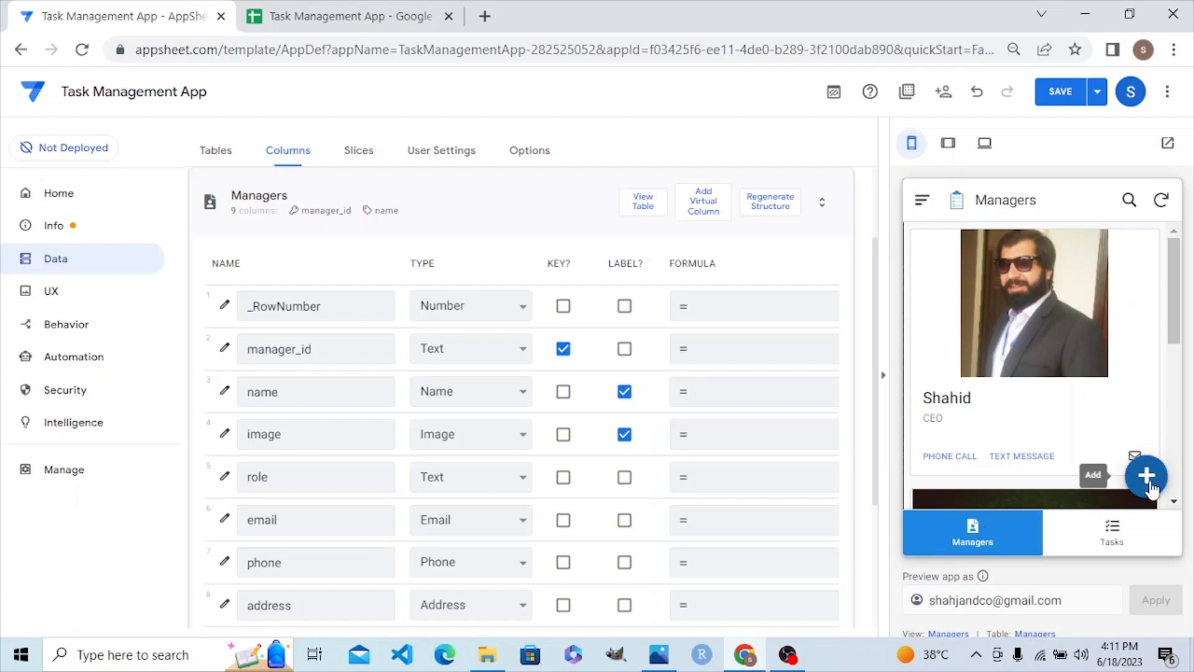
pyautogui.click(1061, 93)
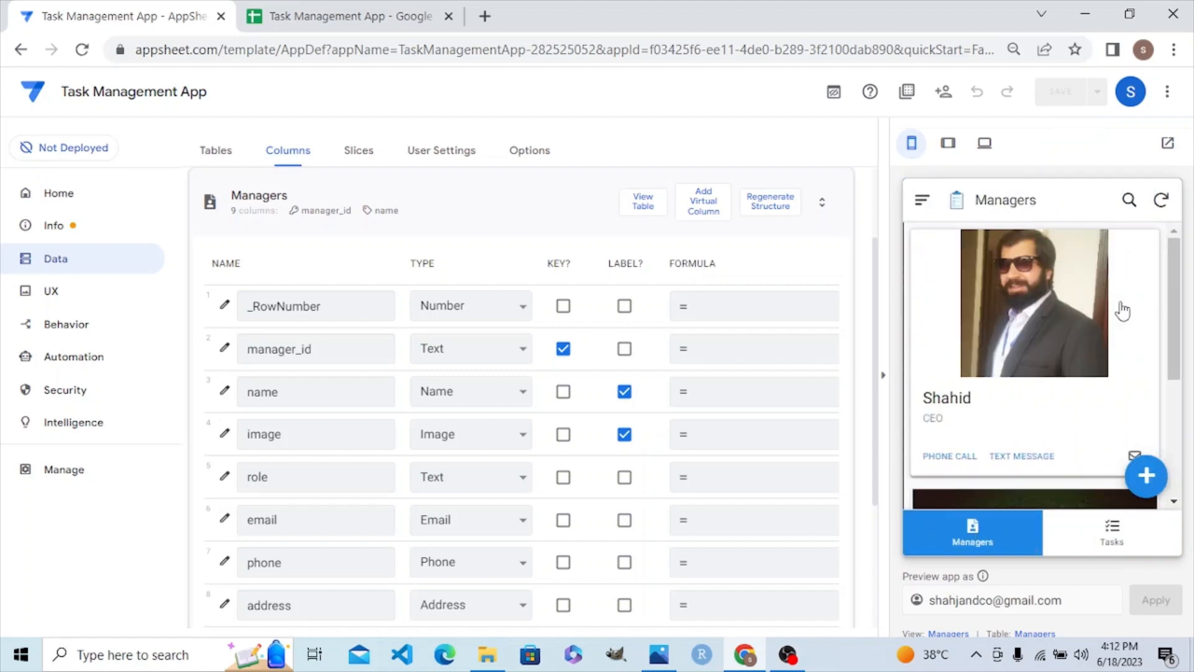
pyautogui.click(1146, 477)
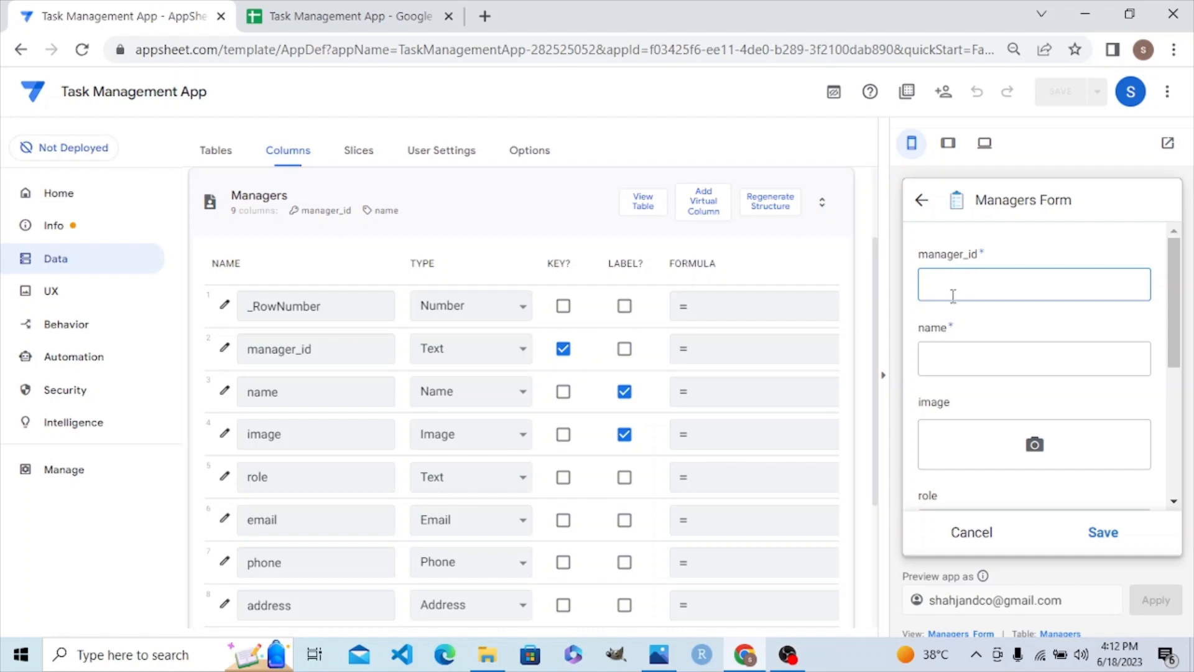
# Step: Enter the test manager's name in the preview form and choose a photo for the image
pyautogui.click(956, 357)
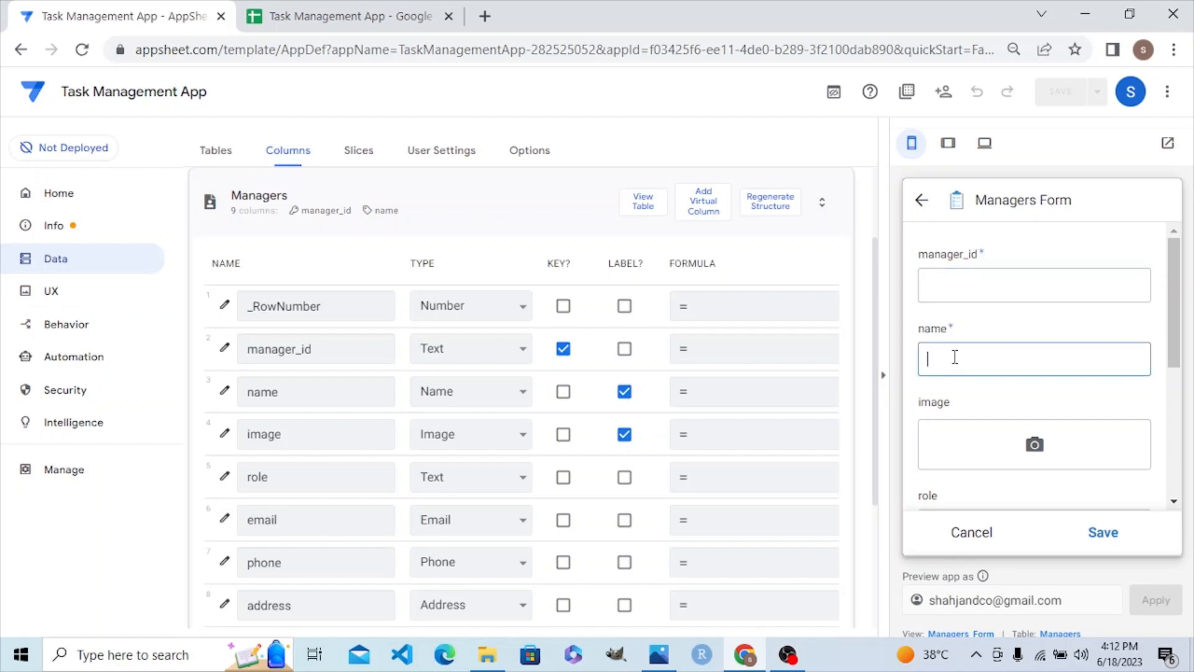
pyautogui.write('s')
pyautogui.press('BackSpace')
pyautogui.write('s')
pyautogui.press('BackSpace')
pyautogui.write('Shahid')
pyautogui.click(1020, 454)
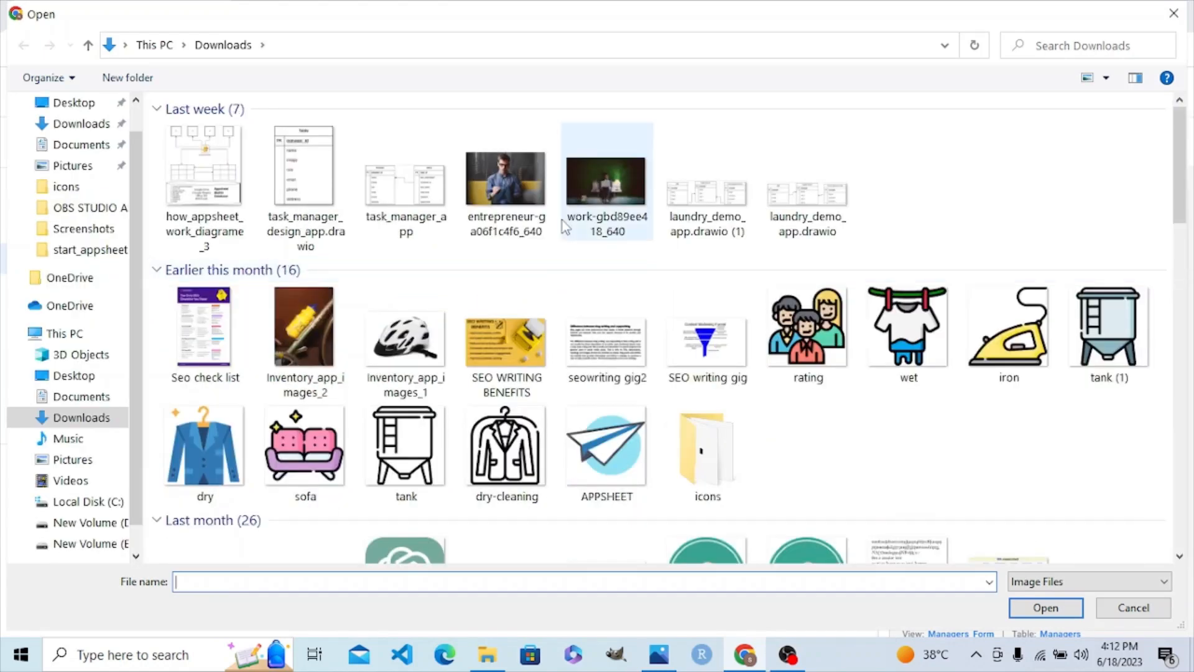
pyautogui.doubleClick(507, 187)
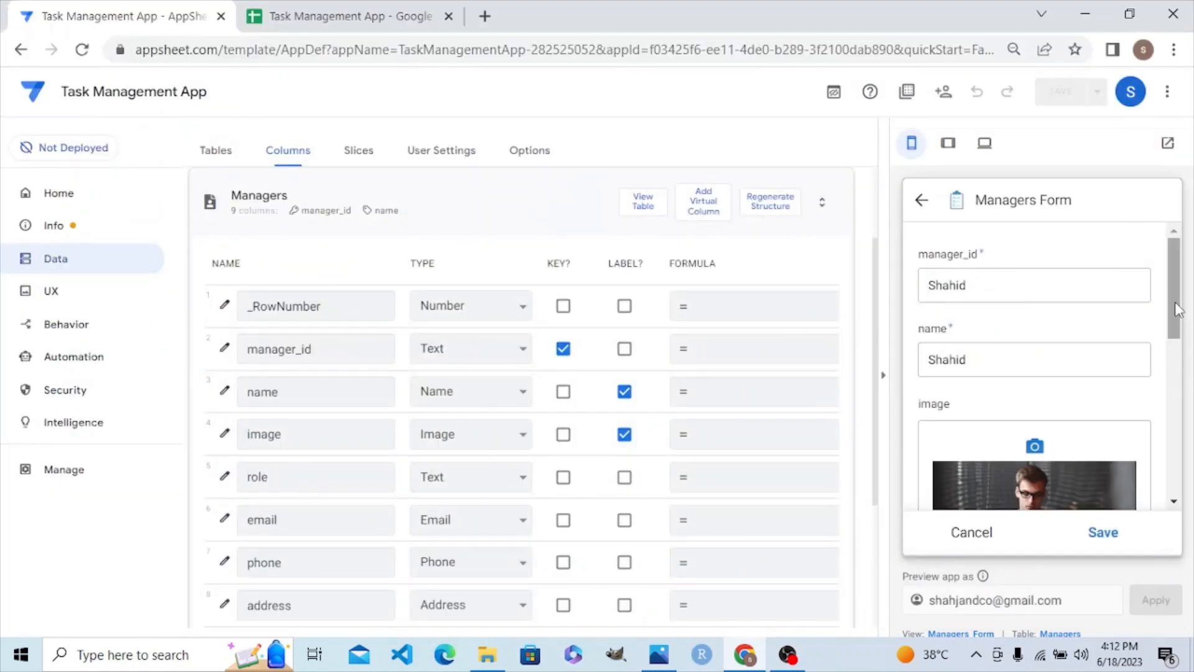
pyautogui.moveTo(1175, 311); pyautogui.dragTo(1174, 405)
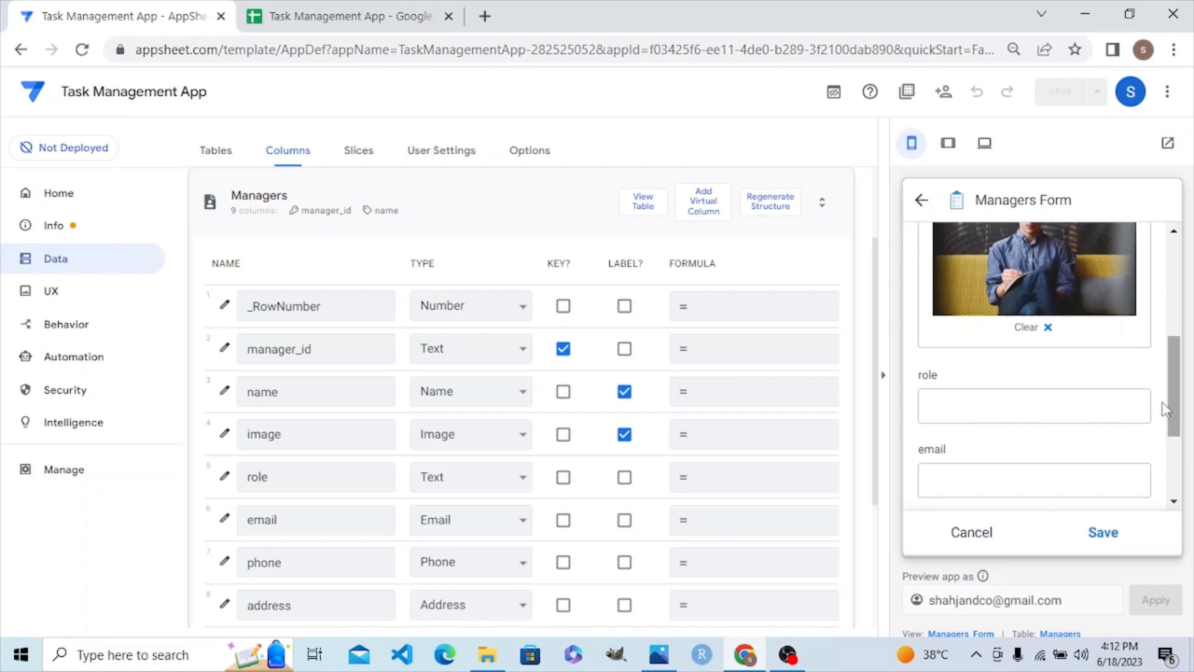
# Step: Fill role 'ceo', the e-mail and phone number, then verify manager_id auto-fills
pyautogui.click(1042, 402)
pyautogui.write('ceo')
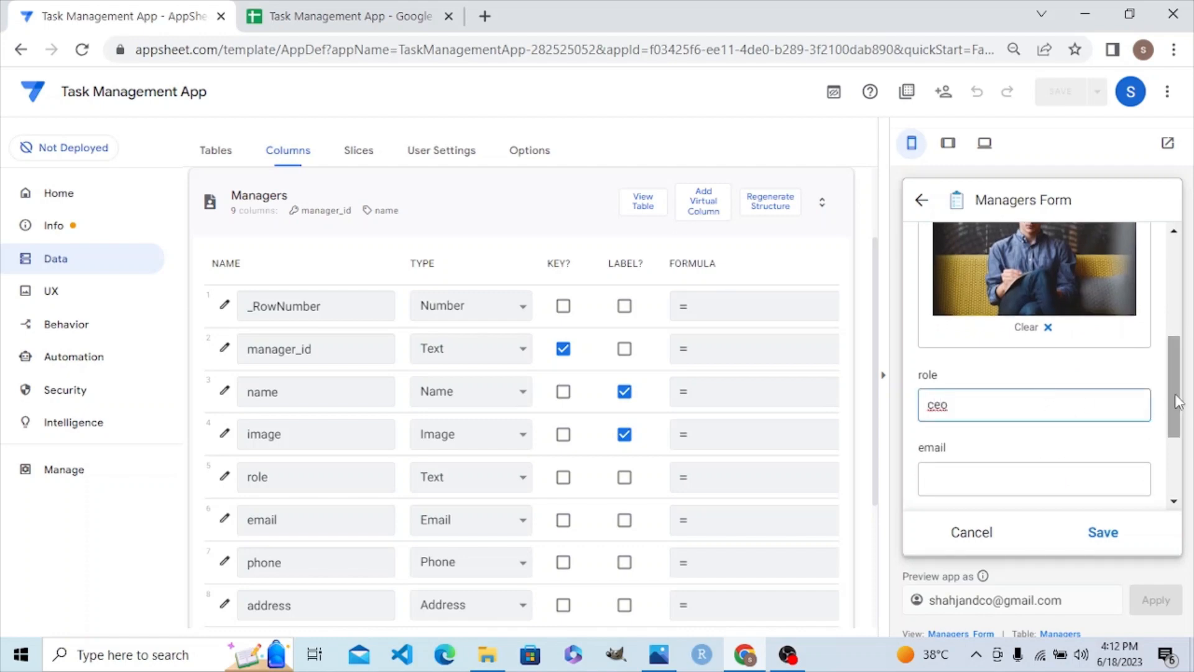
pyautogui.moveTo(1175, 396); pyautogui.dragTo(1170, 446)
pyautogui.click(981, 331)
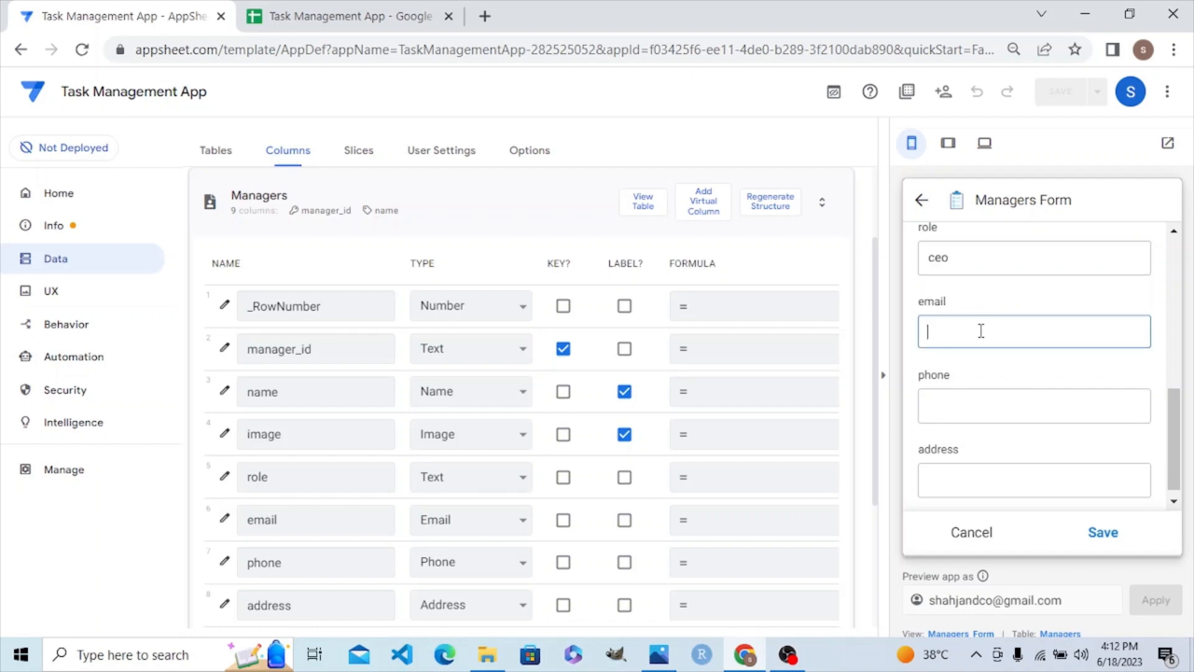
pyautogui.write('123example@example')
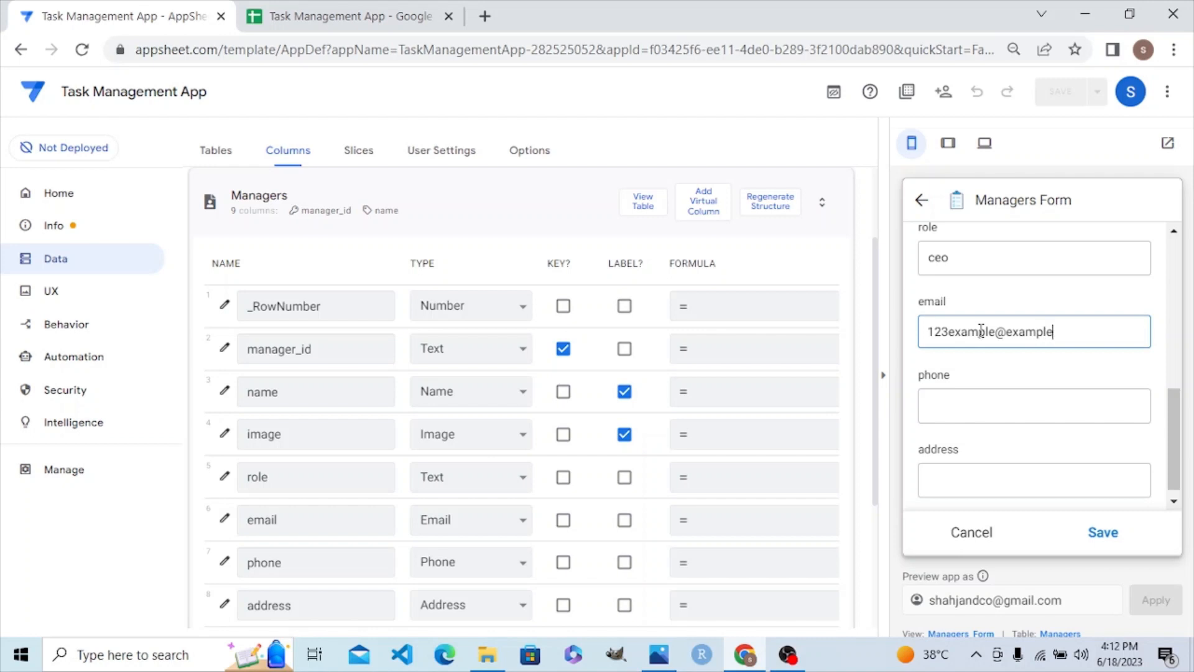
pyautogui.write('.com')
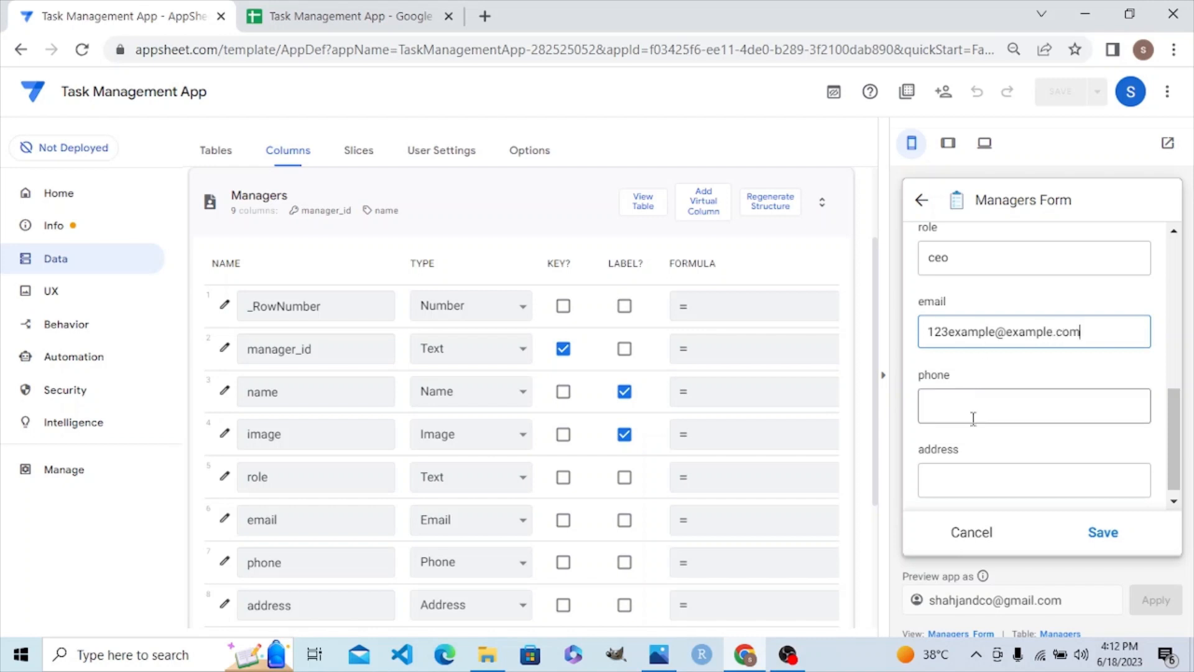
pyautogui.click(974, 414)
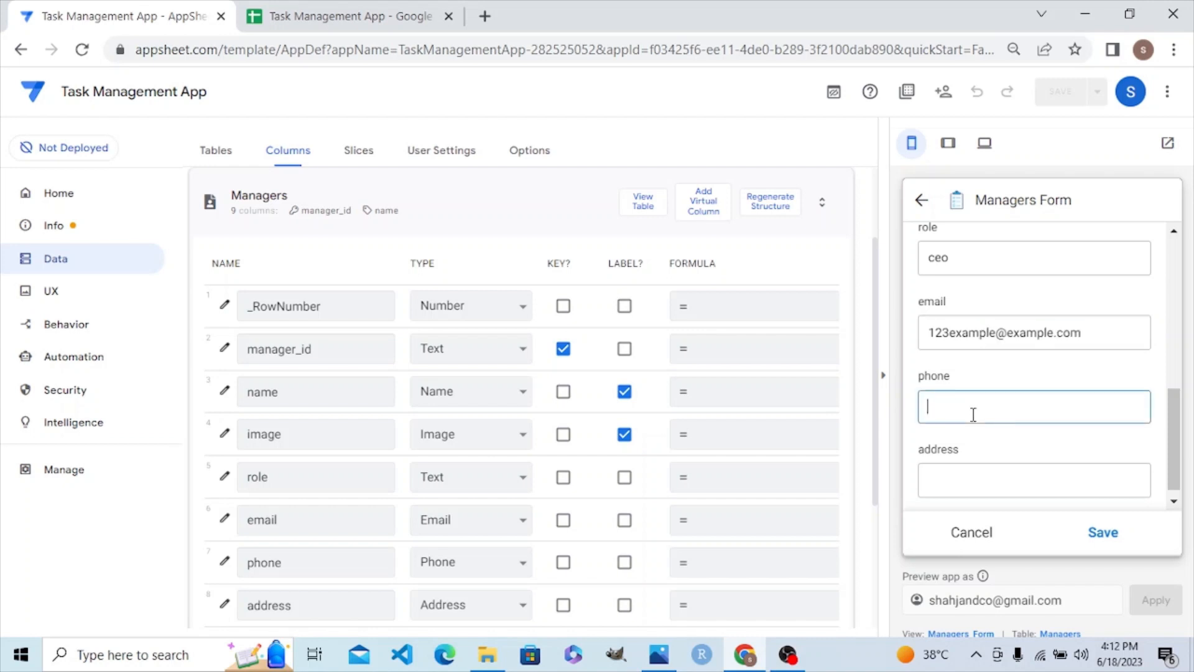
pyautogui.click(1160, 454)
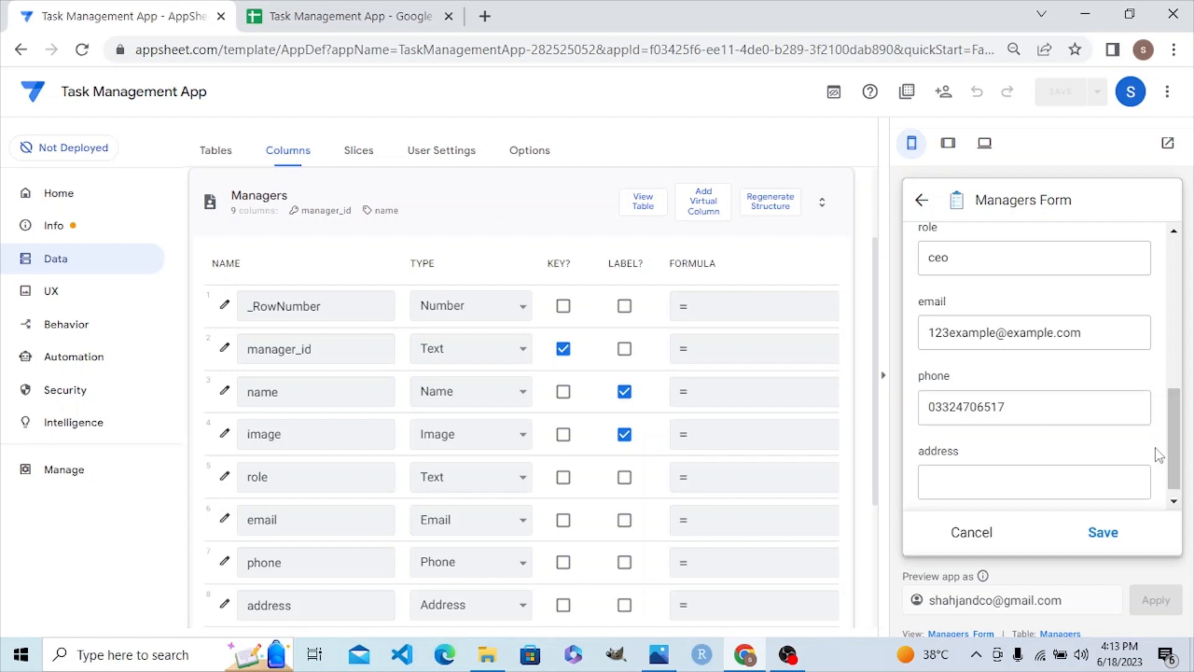
pyautogui.moveTo(1178, 453); pyautogui.dragTo(1158, 285)
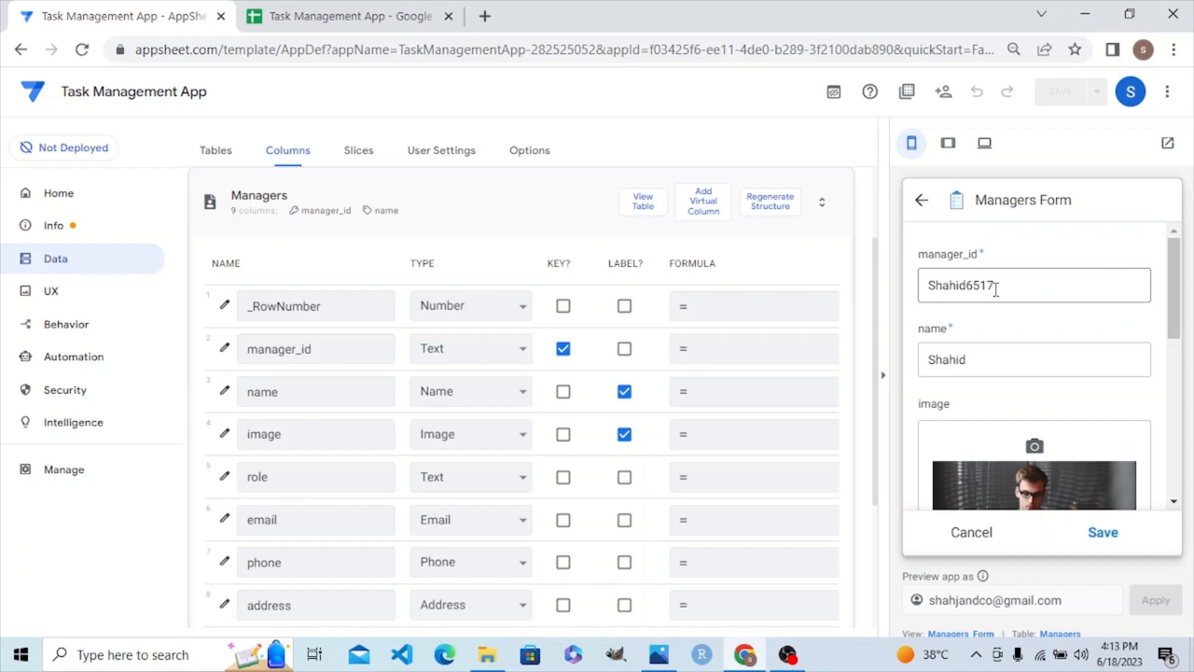